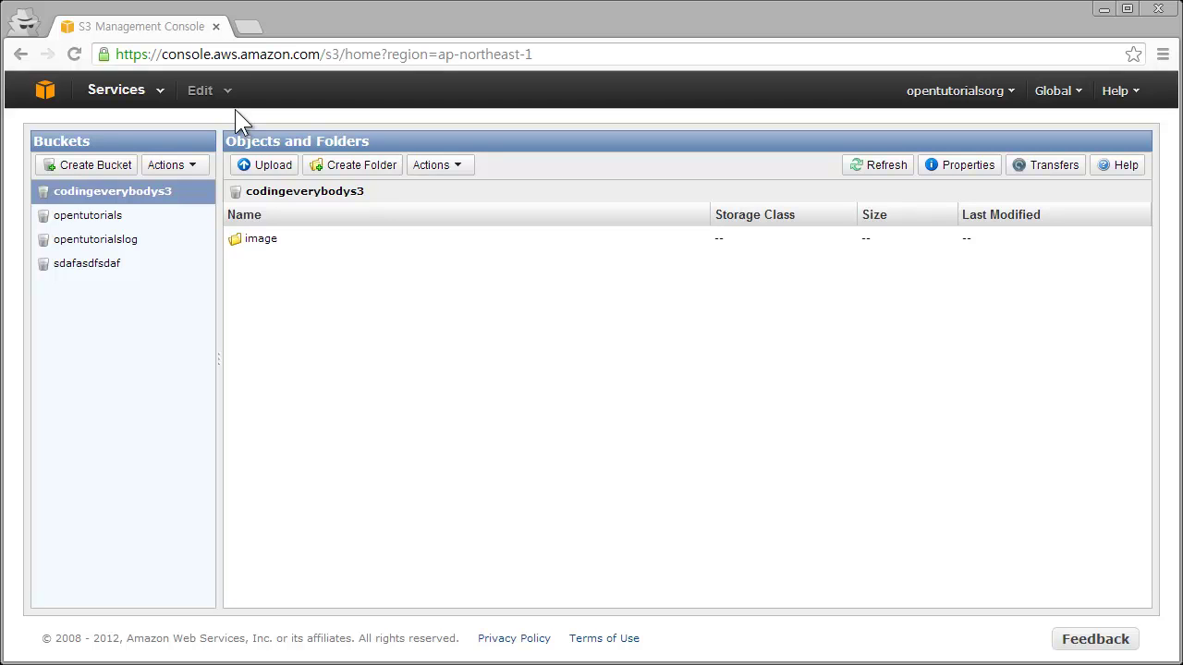
# Open the properties of the codingeverybodys3 bucket, add an empty permission entry and view its grantee choices.
pyautogui.rightClick(137, 201)
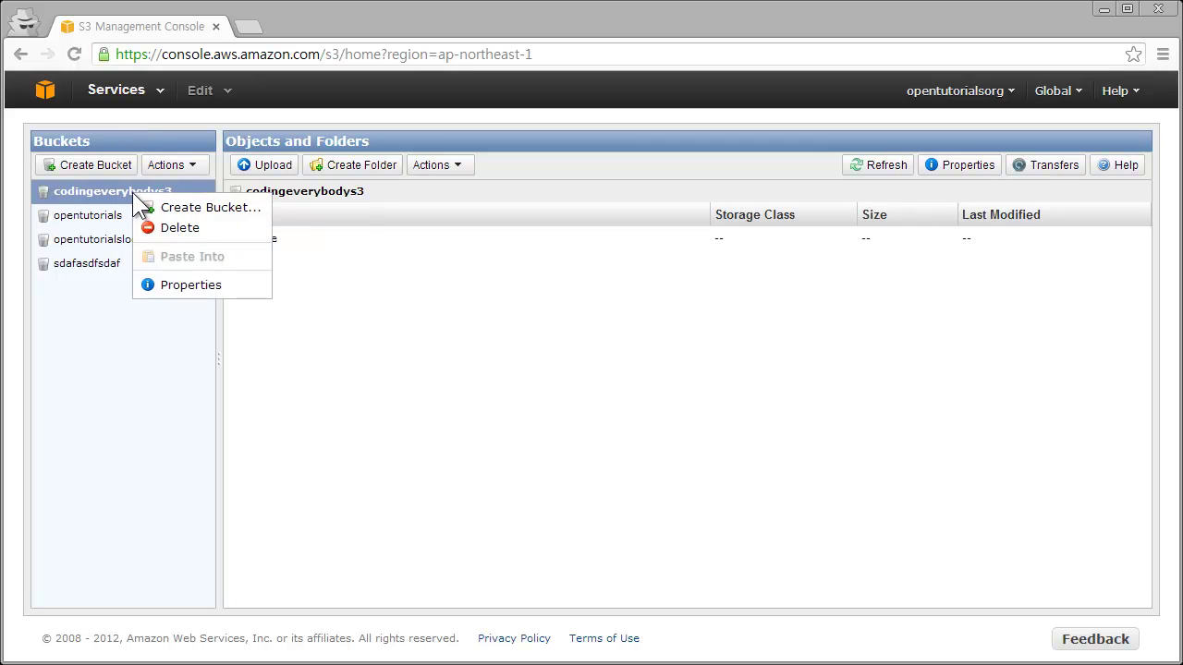
pyautogui.click(201, 286)
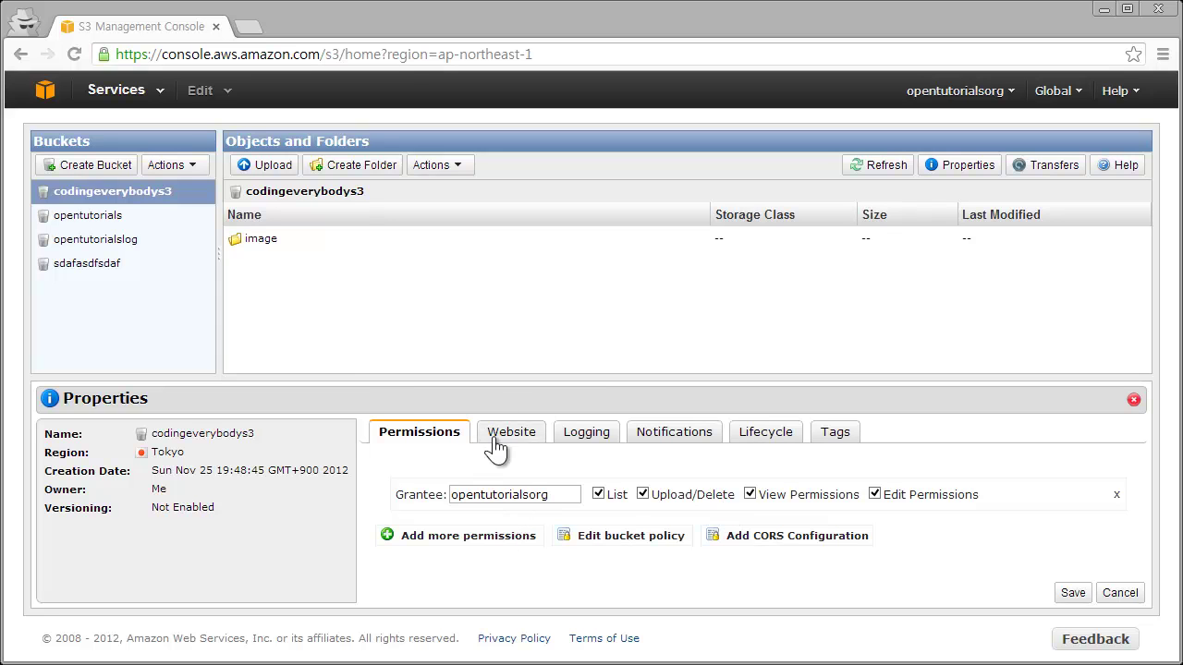
pyautogui.click(465, 537)
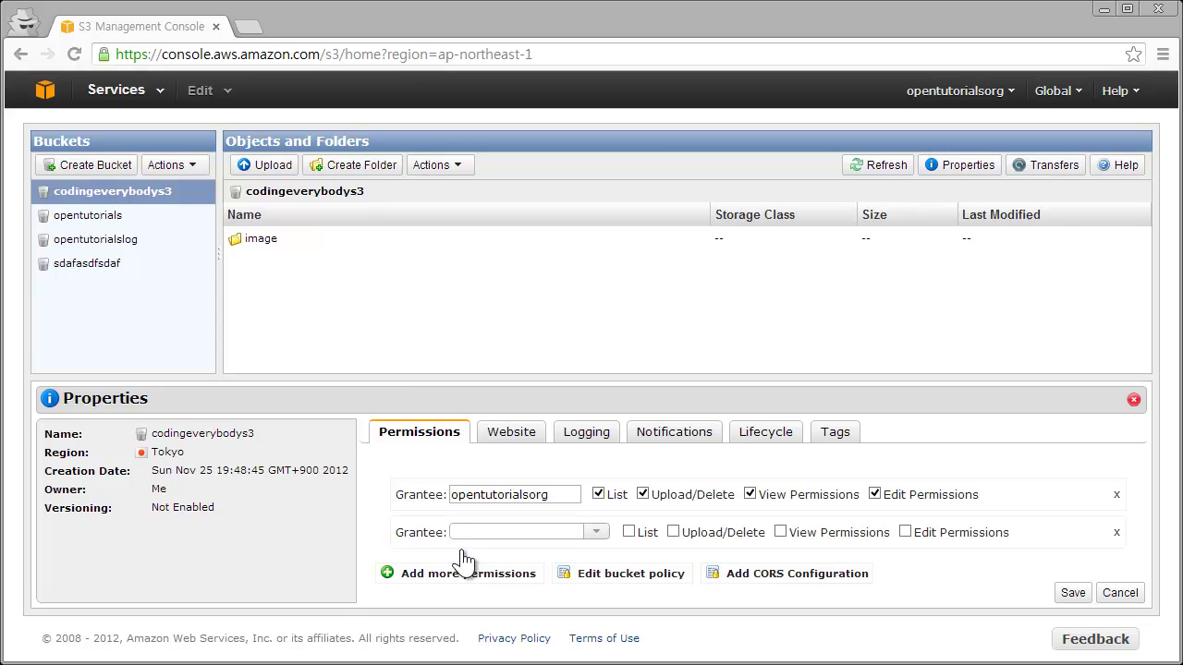
pyautogui.click(598, 536)
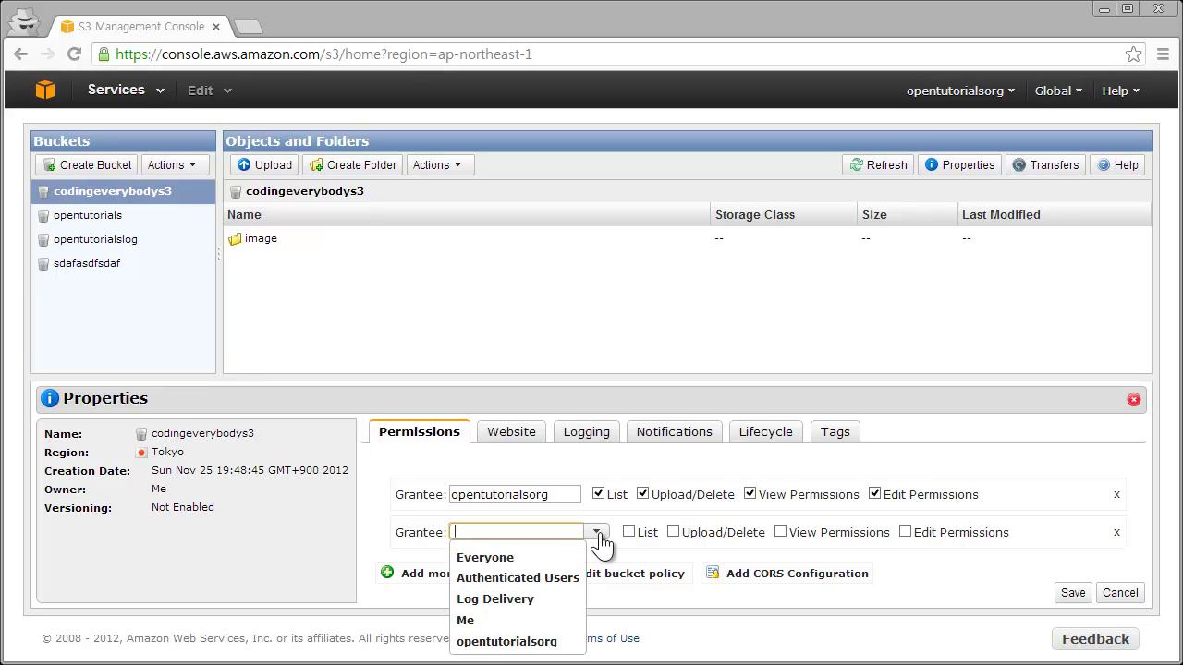
pyautogui.click(374, 541)
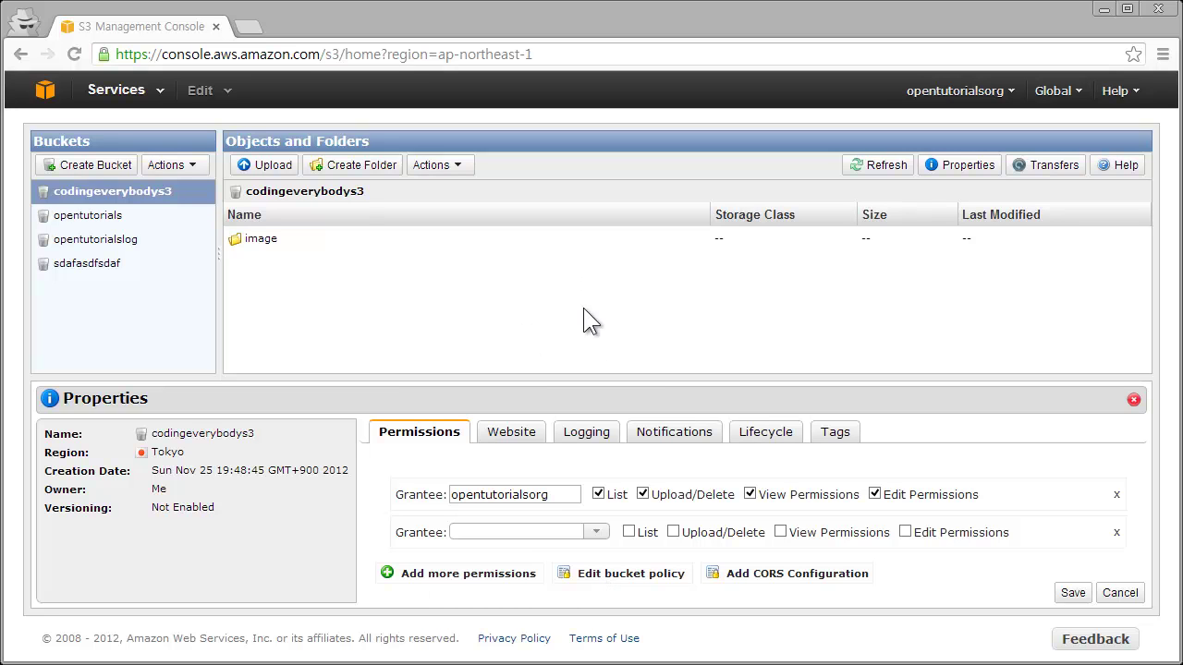
# Open the bucket policy of codingeverybodys3 for editing, copy its entire text and clear it.
pyautogui.click(612, 582)
pyautogui.moveTo(377, 269); pyautogui.dragTo(516, 522)
pyautogui.hotkey('ctrl', 'c')
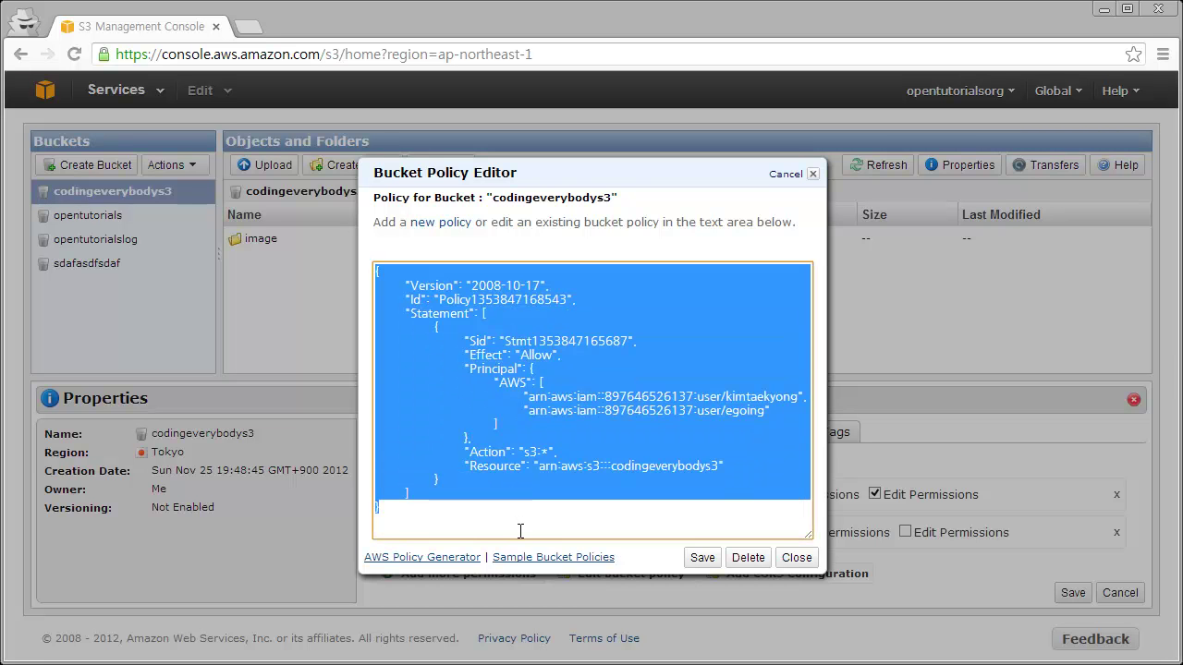
pyautogui.press('Delete')
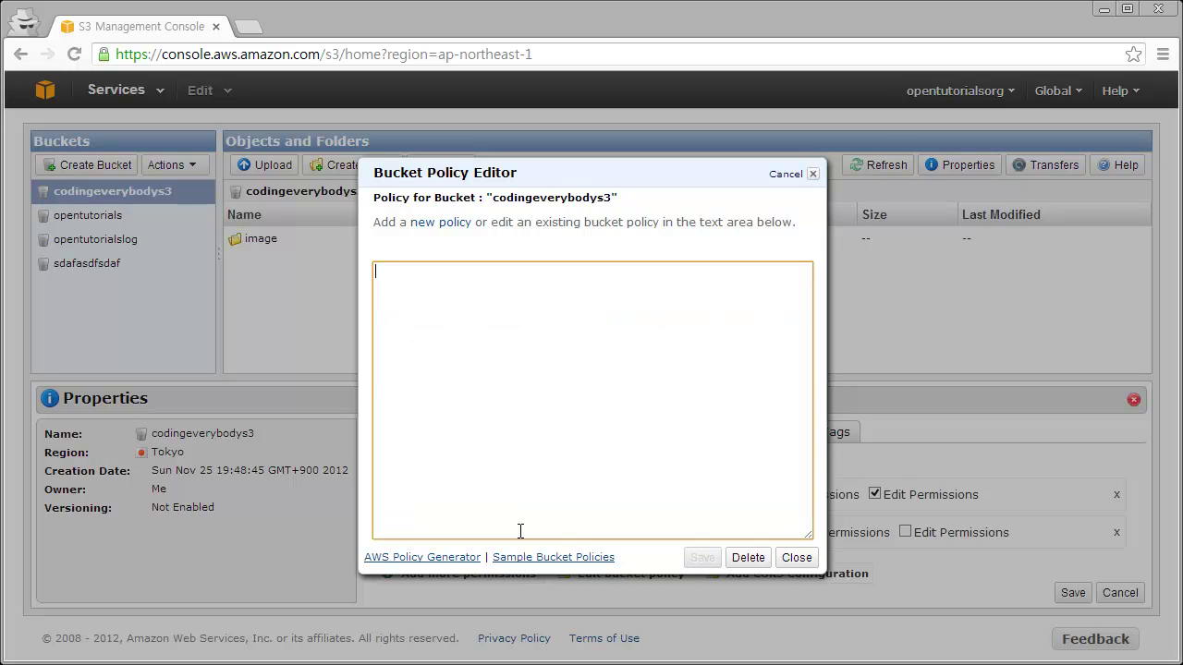
# Open the AWS Policy Generator from the policy editor and look over its form.
pyautogui.click(459, 566)
pyautogui.scroll(-3, 536, 286)
pyautogui.scroll(3, 545, 298)
# Return to the bucket policy editor and put the copied policy text back into it.
pyautogui.click(150, 30)
pyautogui.click(462, 318)
pyautogui.write('CORS')
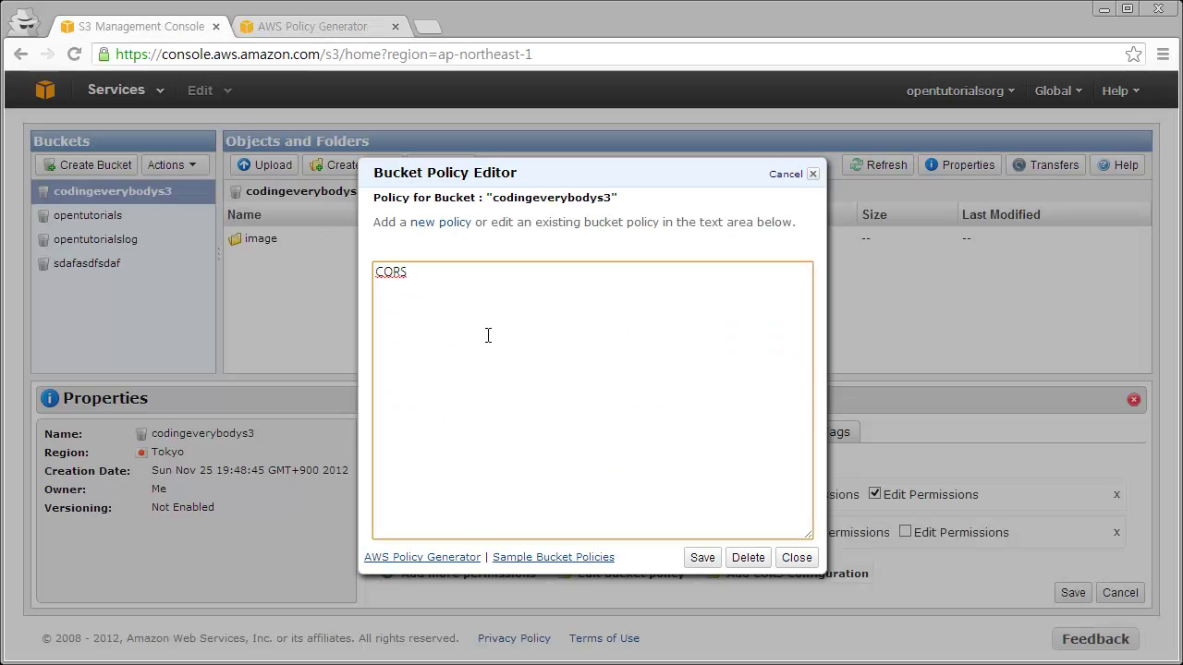
pyautogui.hotkey('ctrl', 'a')
pyautogui.press('BackSpace')
pyautogui.hotkey('ctrl', 'z')
pyautogui.hotkey('ctrl', 'v')
pyautogui.hotkey('ctrl', 'a')
pyautogui.click(411, 301)
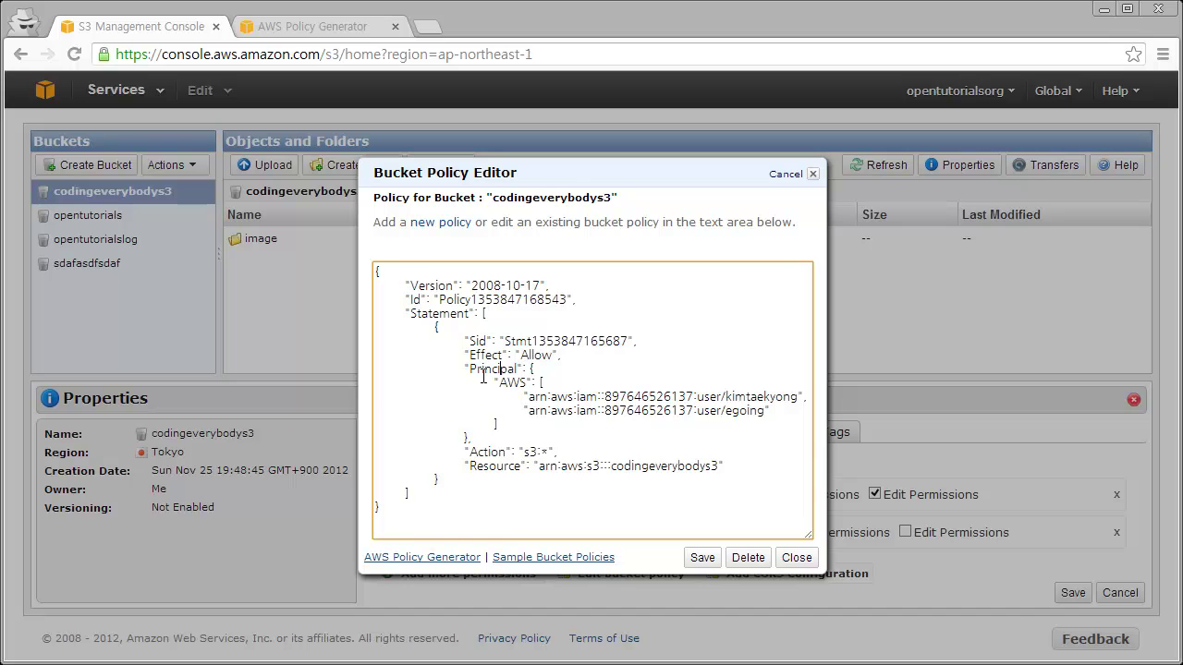
# Set the policy type to S3 Bucket Policy in the AWS Policy Generator and review the statement fields.
pyautogui.click(299, 31)
pyautogui.scroll(-1, 323, 213)
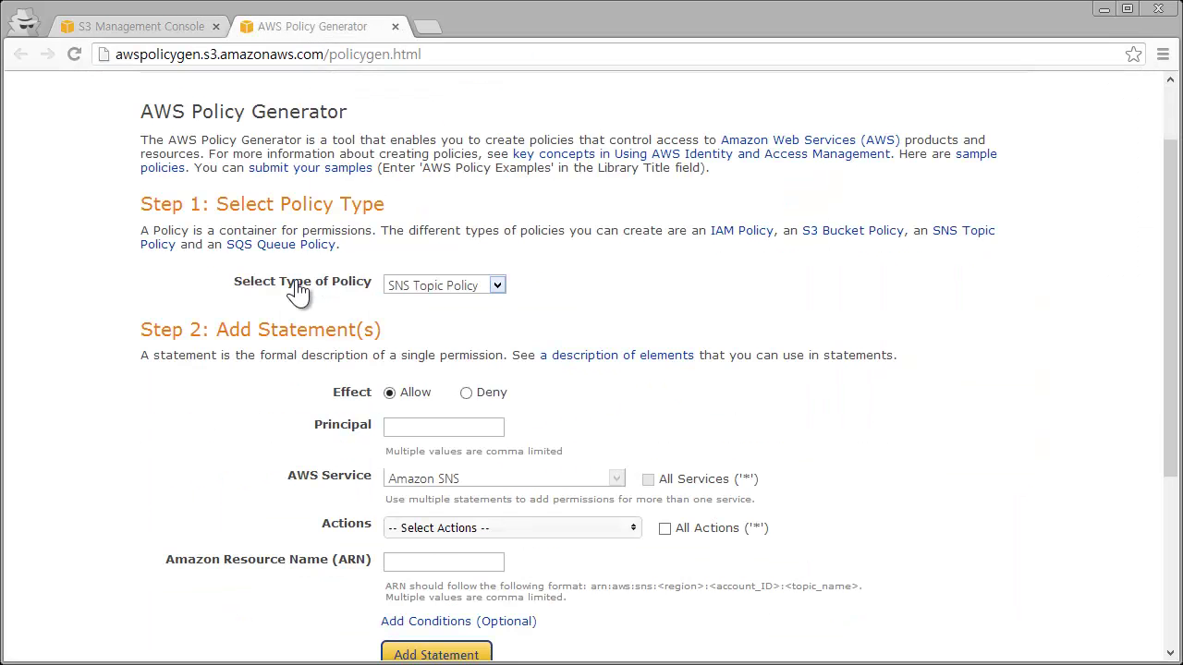
pyautogui.click(420, 286)
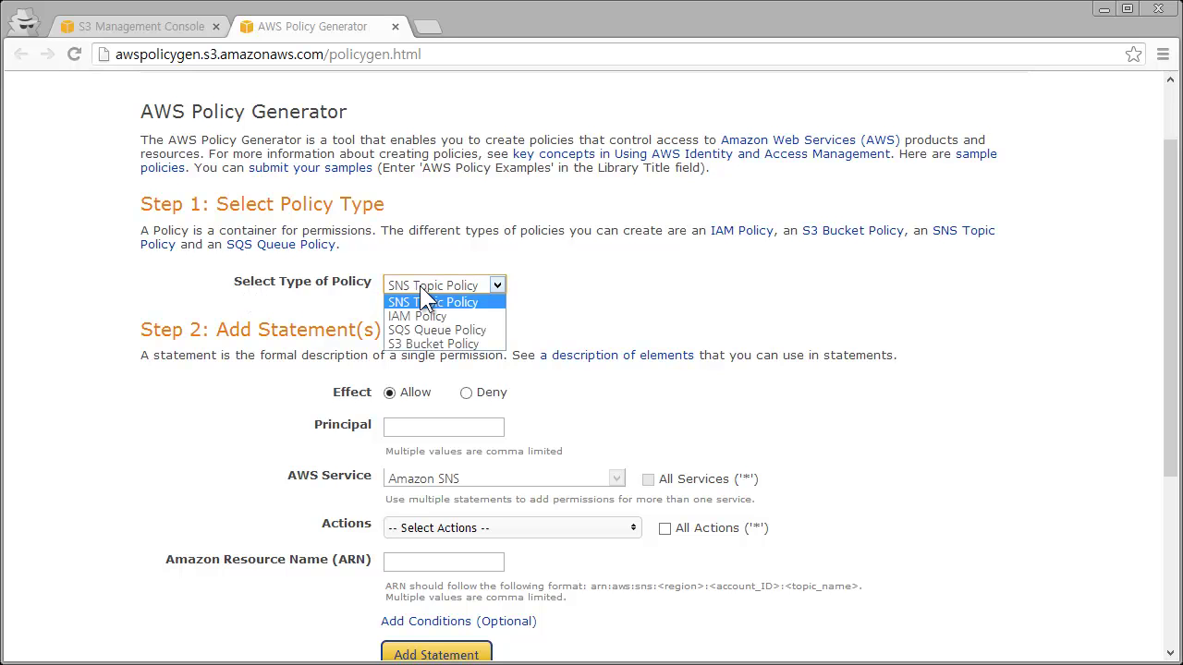
pyautogui.click(446, 356)
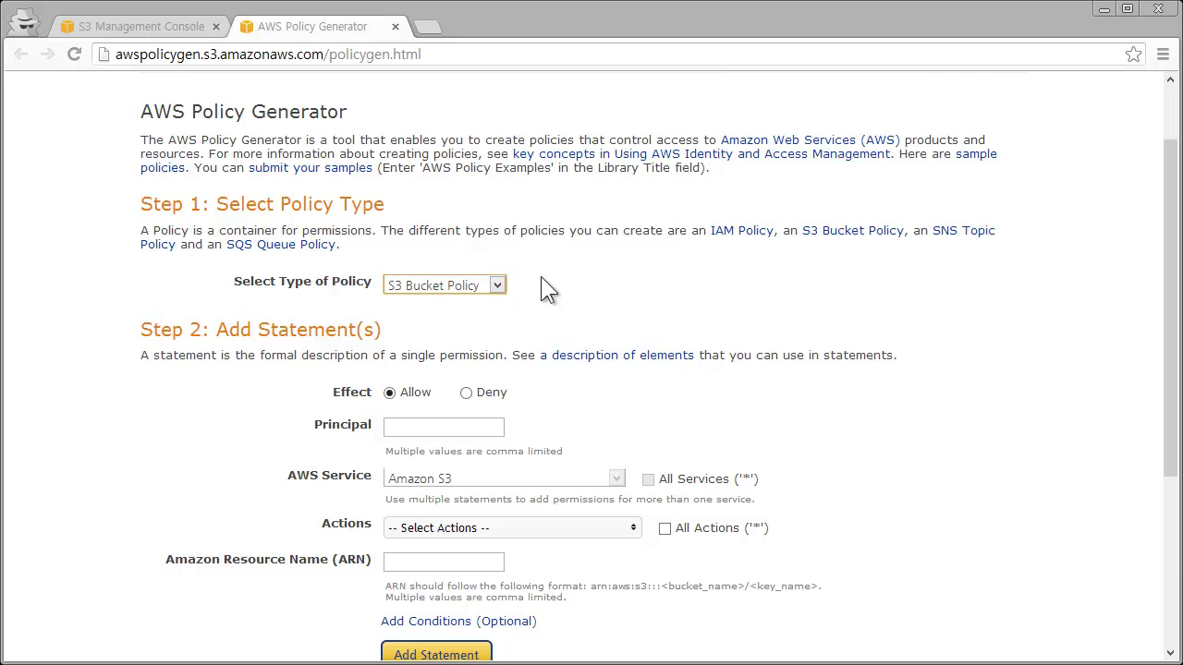
pyautogui.scroll(-2, 550, 275)
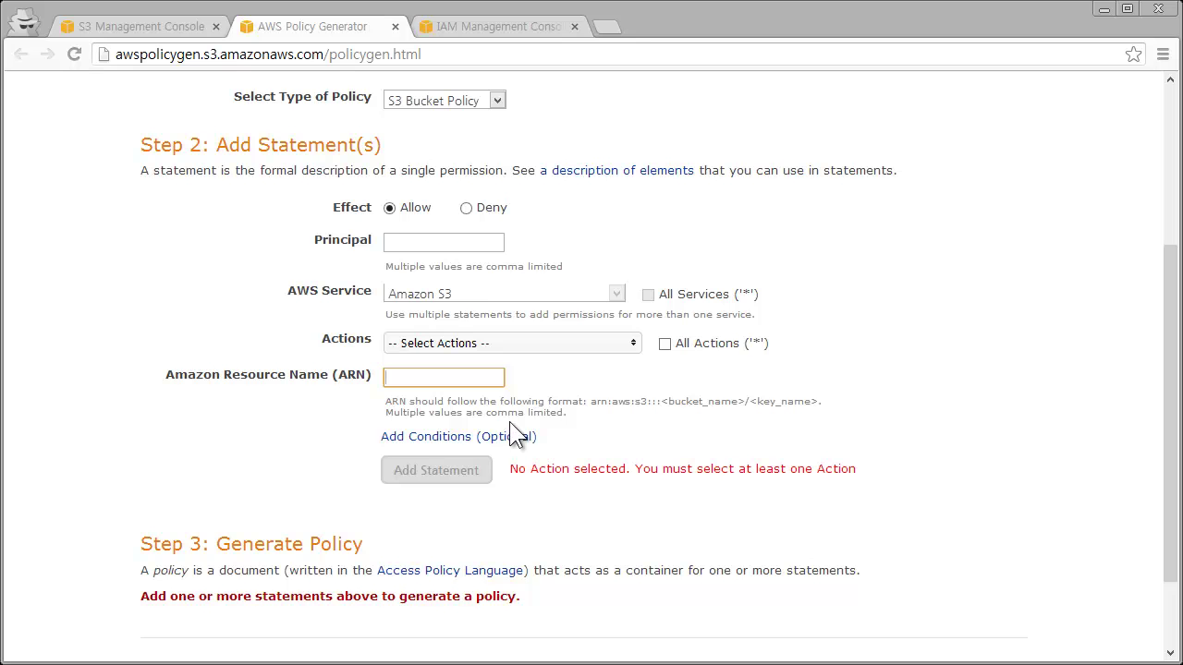
pyautogui.scroll(-2, 514, 263)
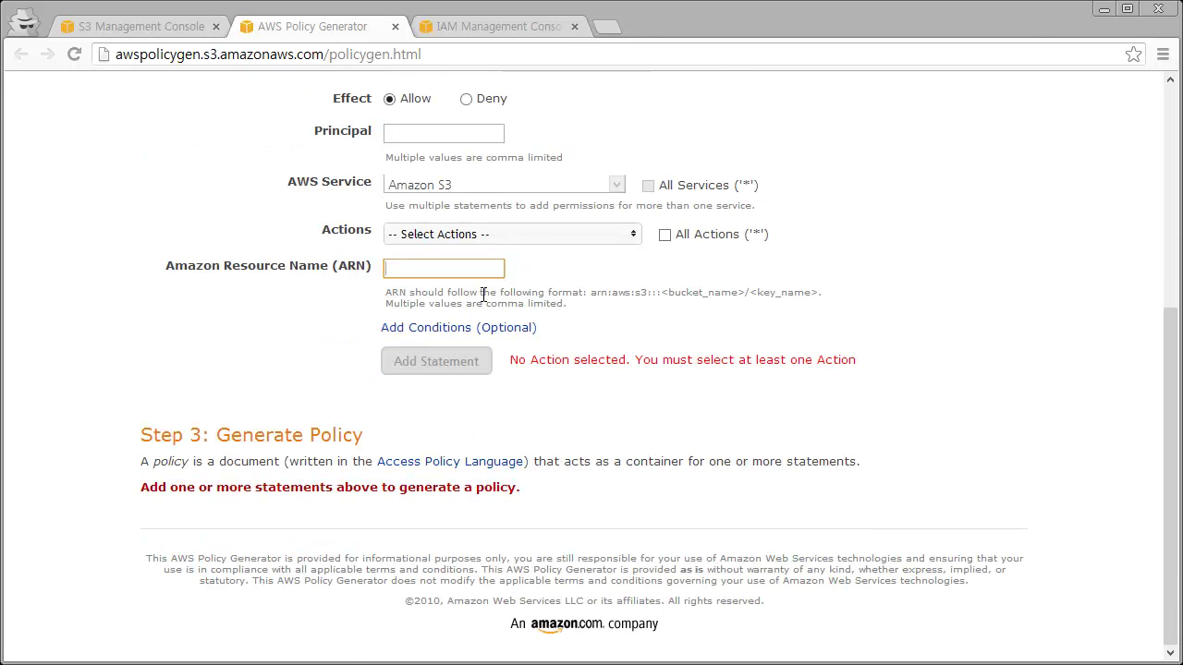
pyautogui.scroll(3, 402, 270)
pyautogui.scroll(-2, 456, 327)
# Return to the codingeverybodys3 bucket policy and close its editor without saving the changes.
pyautogui.click(157, 24)
pyautogui.click(425, 301)
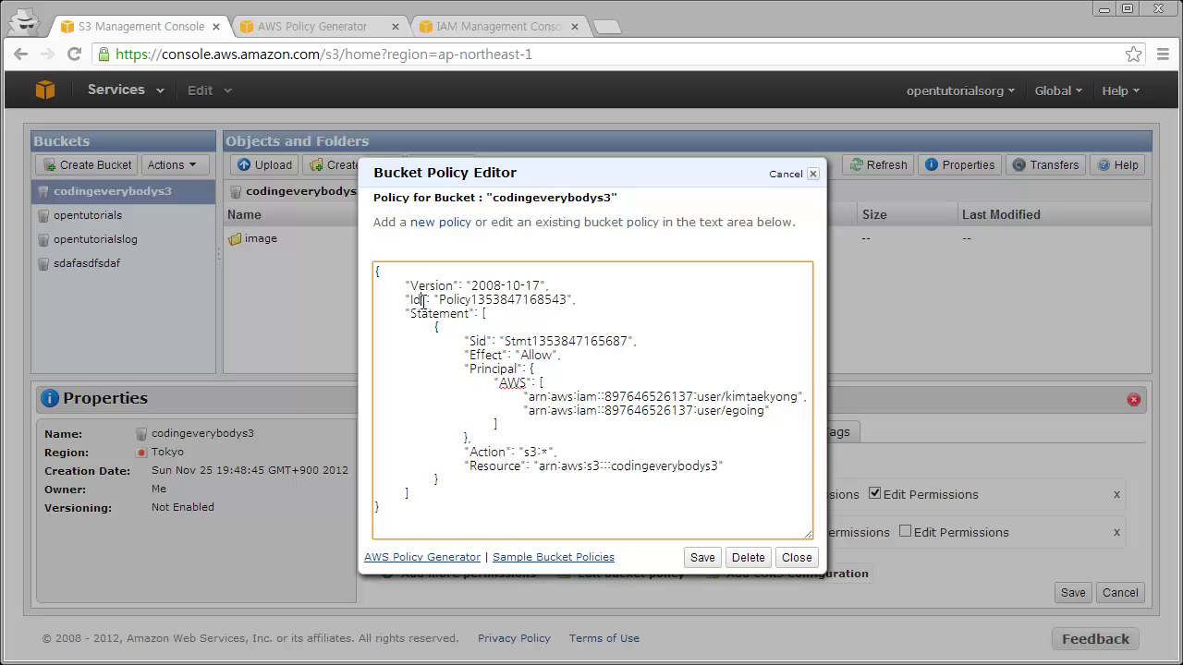
pyautogui.click(794, 558)
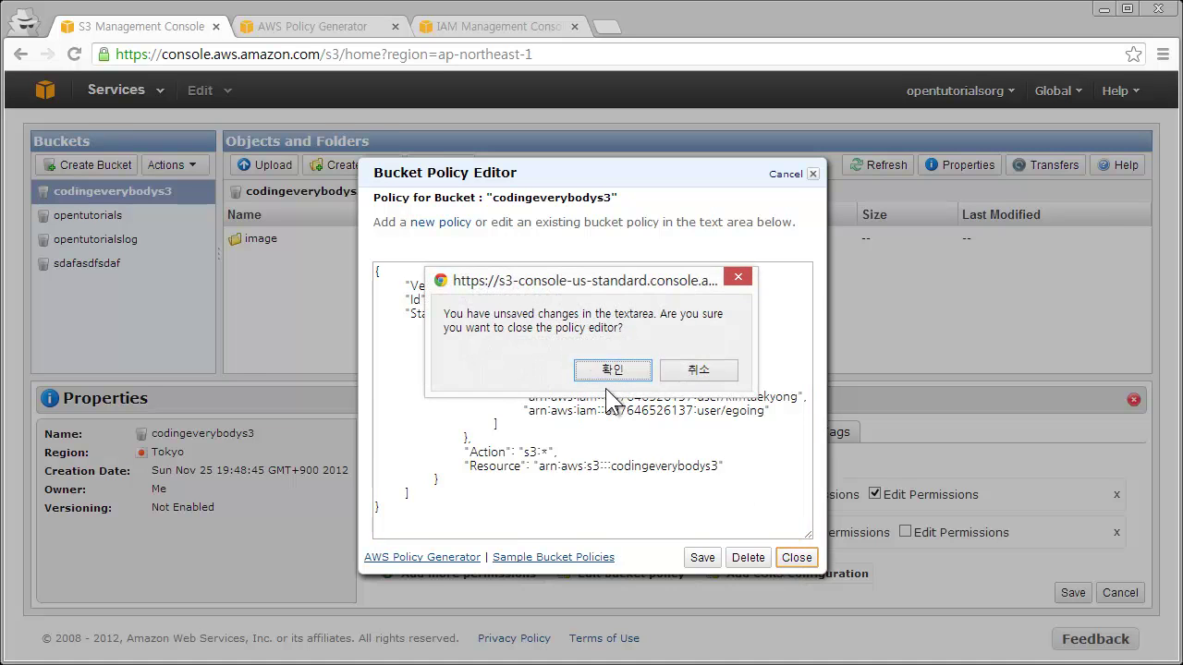
pyautogui.click(681, 369)
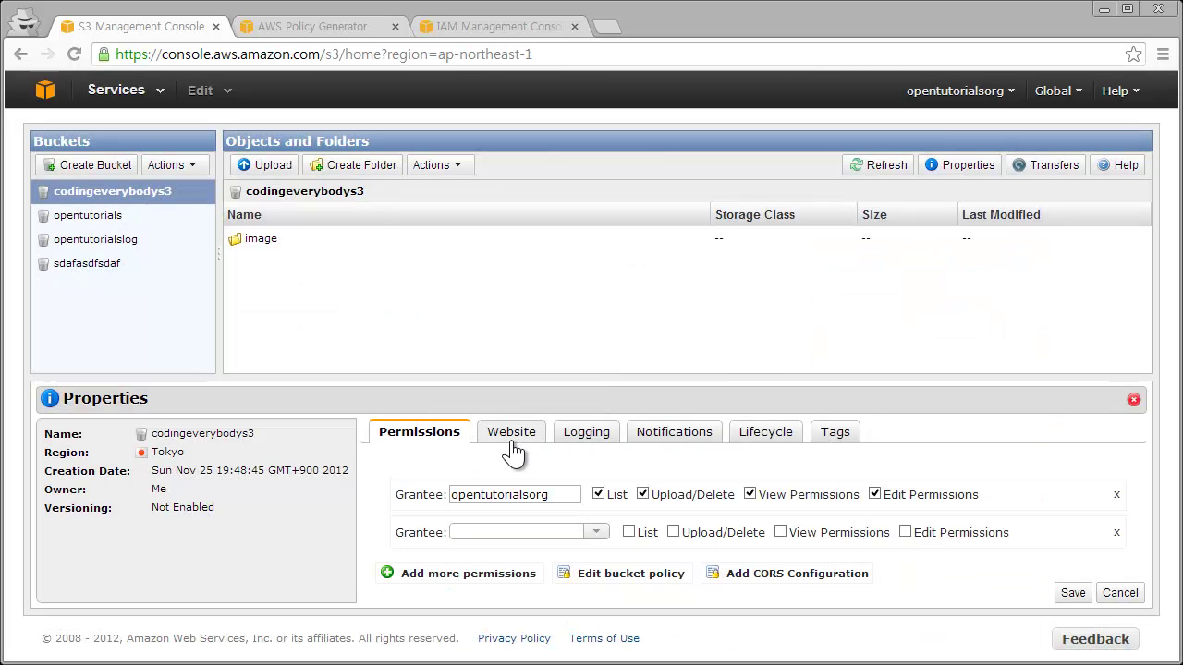
# Examine the CORS configuration of the codingeverybodys3 bucket and close its editor.
pyautogui.click(787, 573)
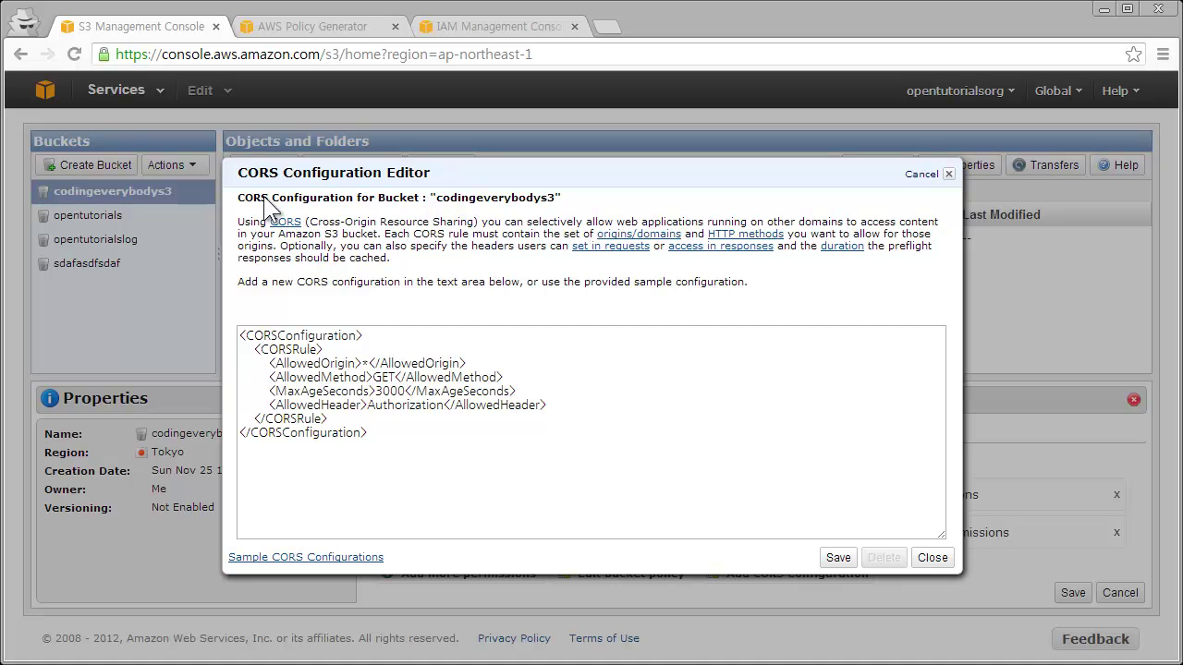
pyautogui.click(932, 557)
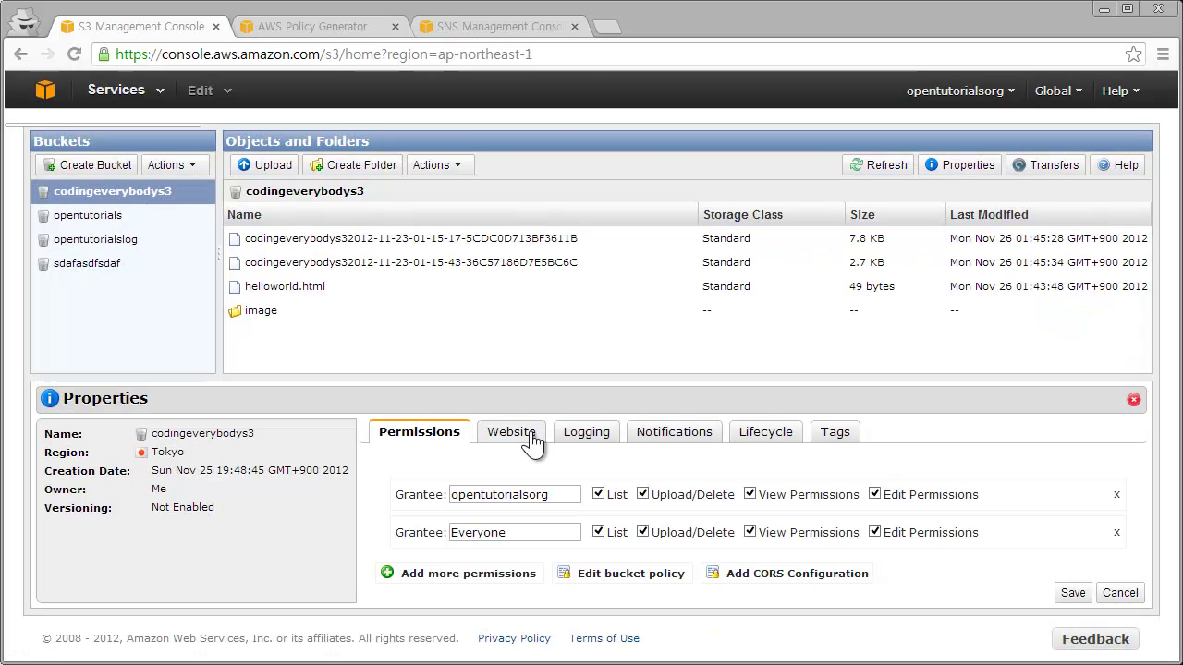
# Review the bucket's static website settings, including its index document, and the actions available for helloworld.html.
pyautogui.click(528, 433)
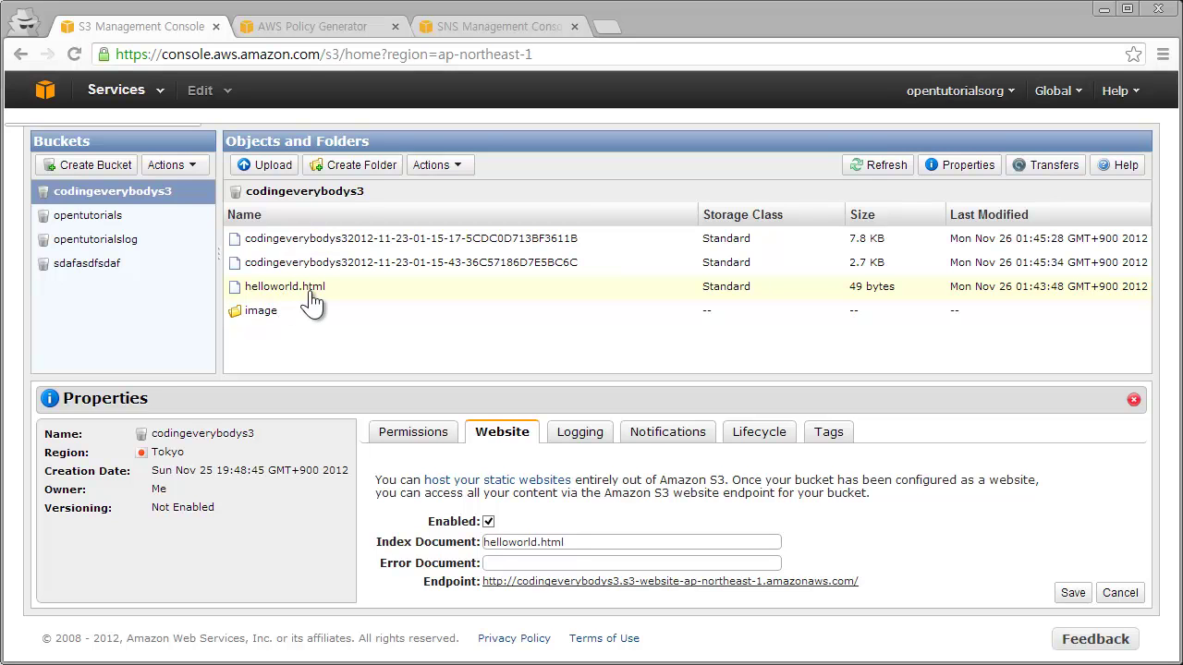
pyautogui.moveTo(574, 545); pyautogui.dragTo(462, 560)
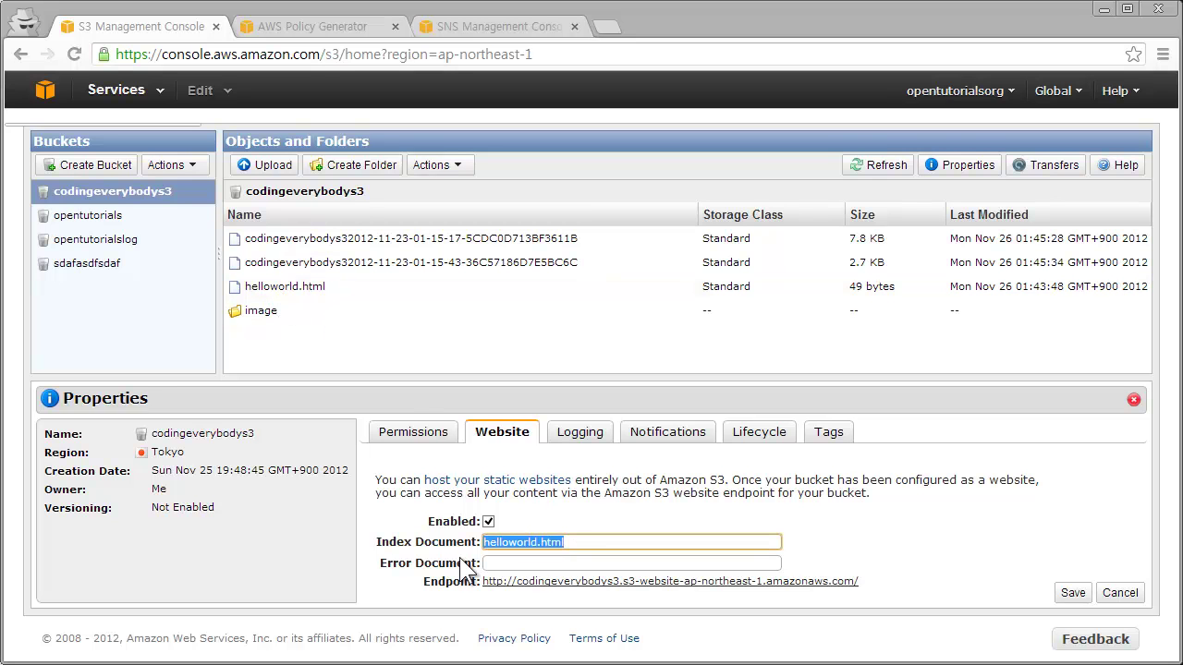
pyautogui.rightClick(297, 290)
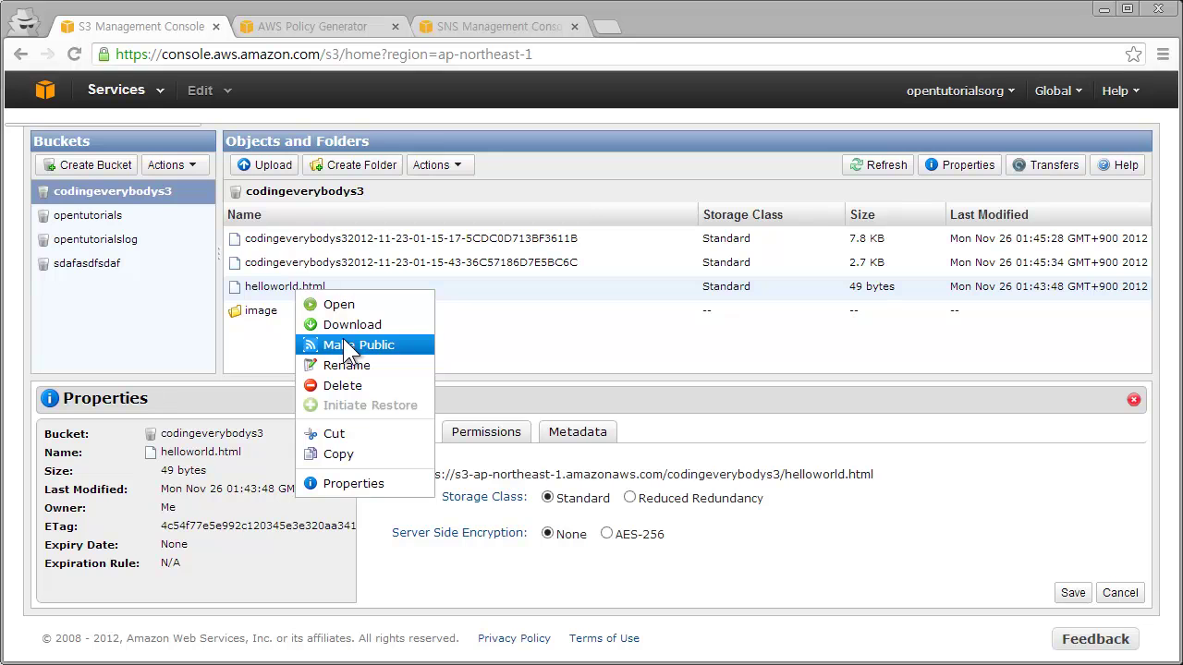
pyautogui.click(639, 342)
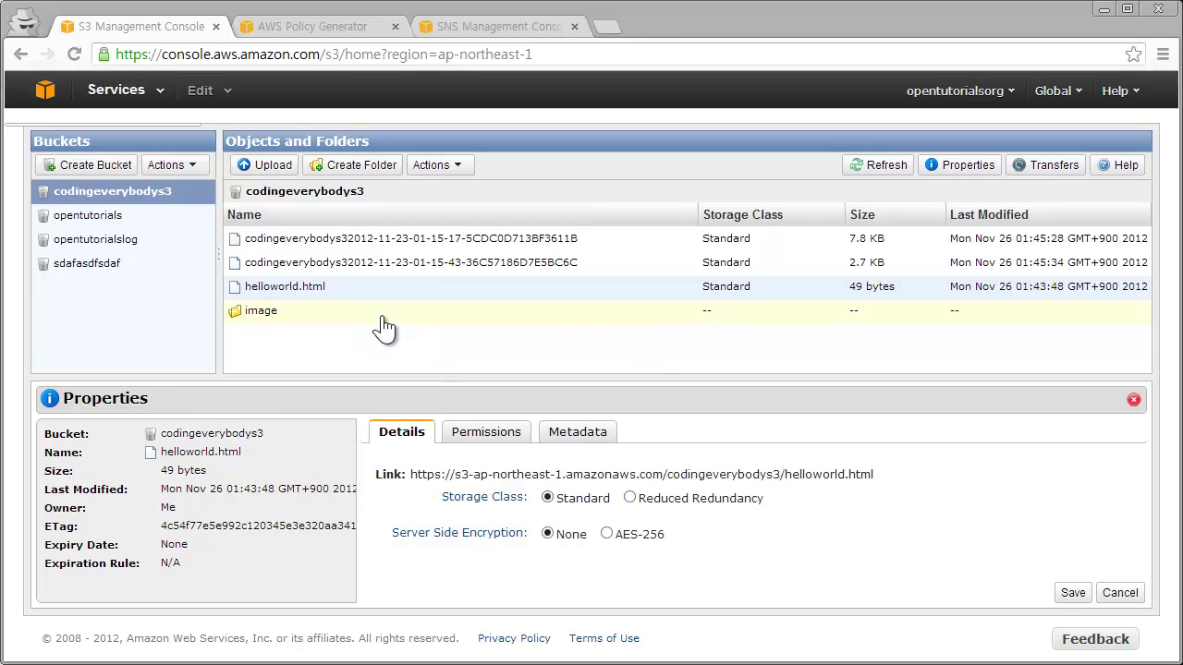
# Visit the static website endpoint of the codingeverybodys3 bucket and close the page.
pyautogui.click(159, 191)
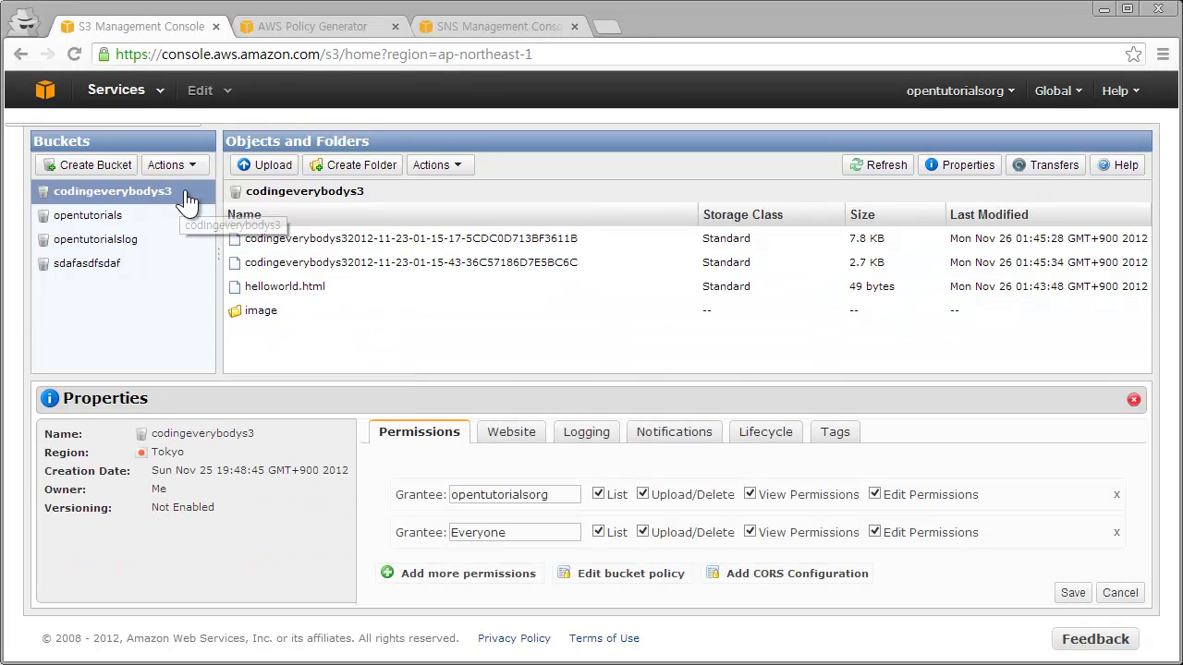
pyautogui.click(534, 437)
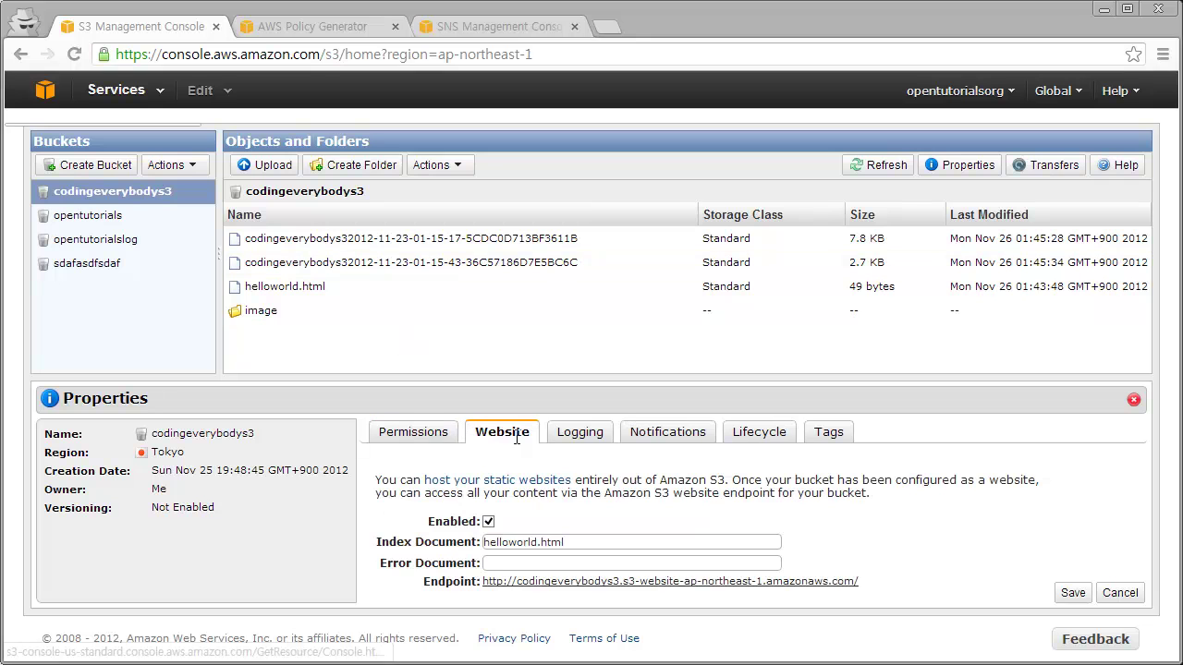
pyautogui.click(525, 584)
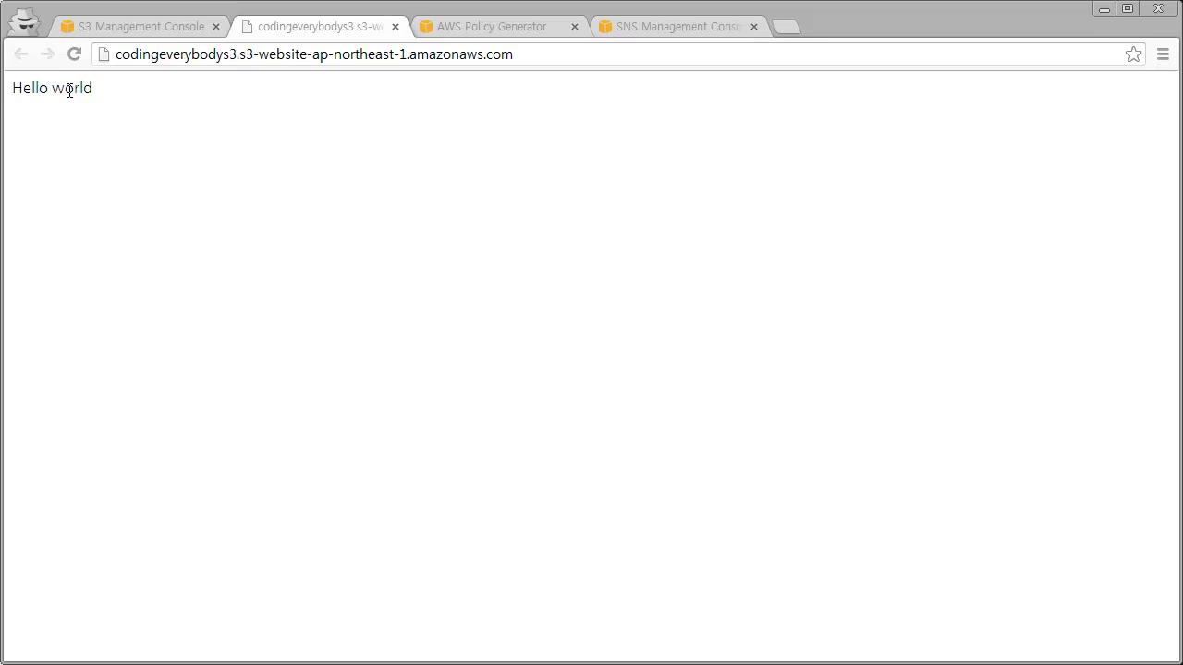
pyautogui.click(396, 26)
# Enable logging for the bucket with codingeverybodys3 as the target bucket.
pyautogui.click(598, 435)
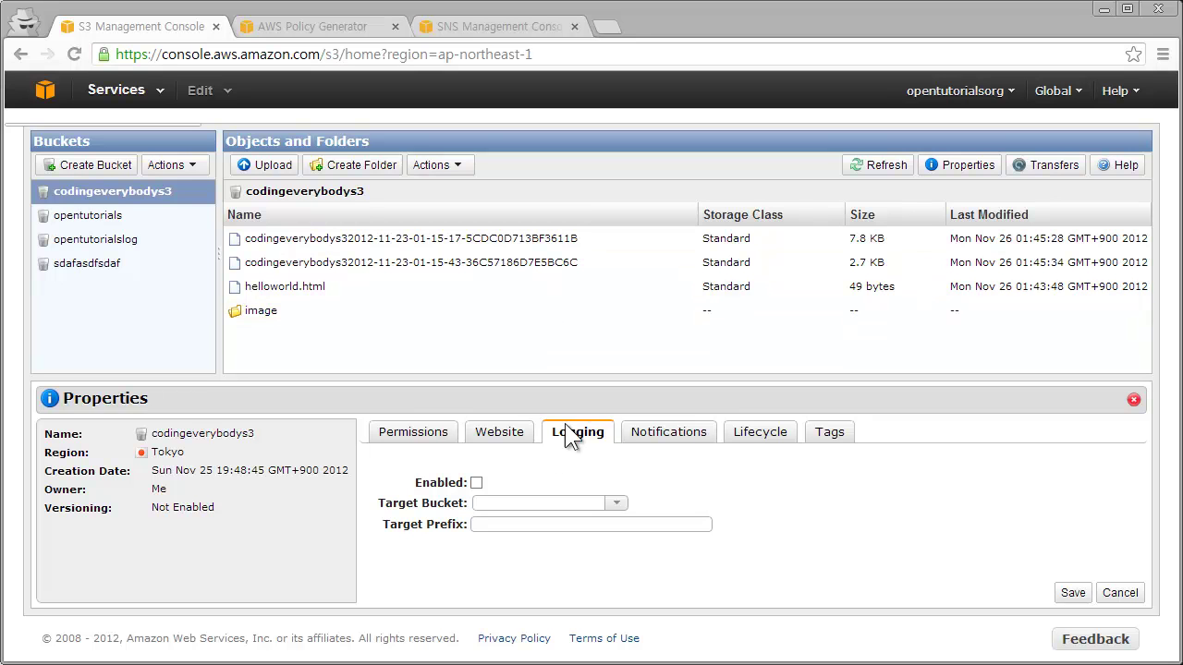
pyautogui.click(475, 482)
pyautogui.click(614, 507)
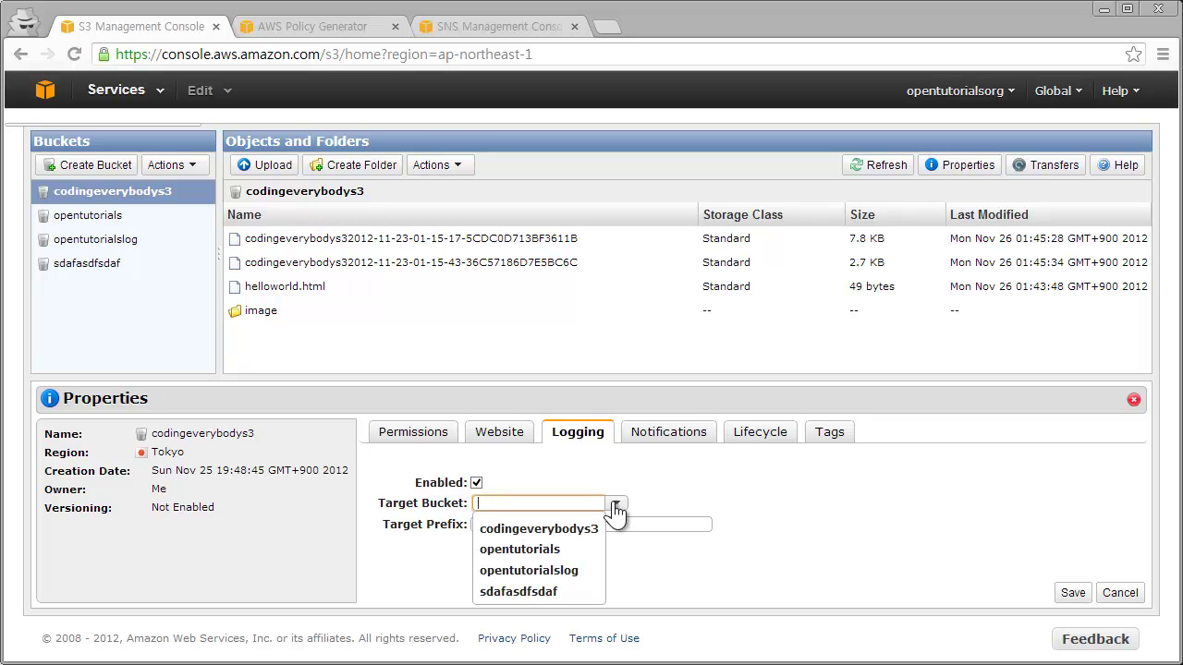
pyautogui.click(589, 531)
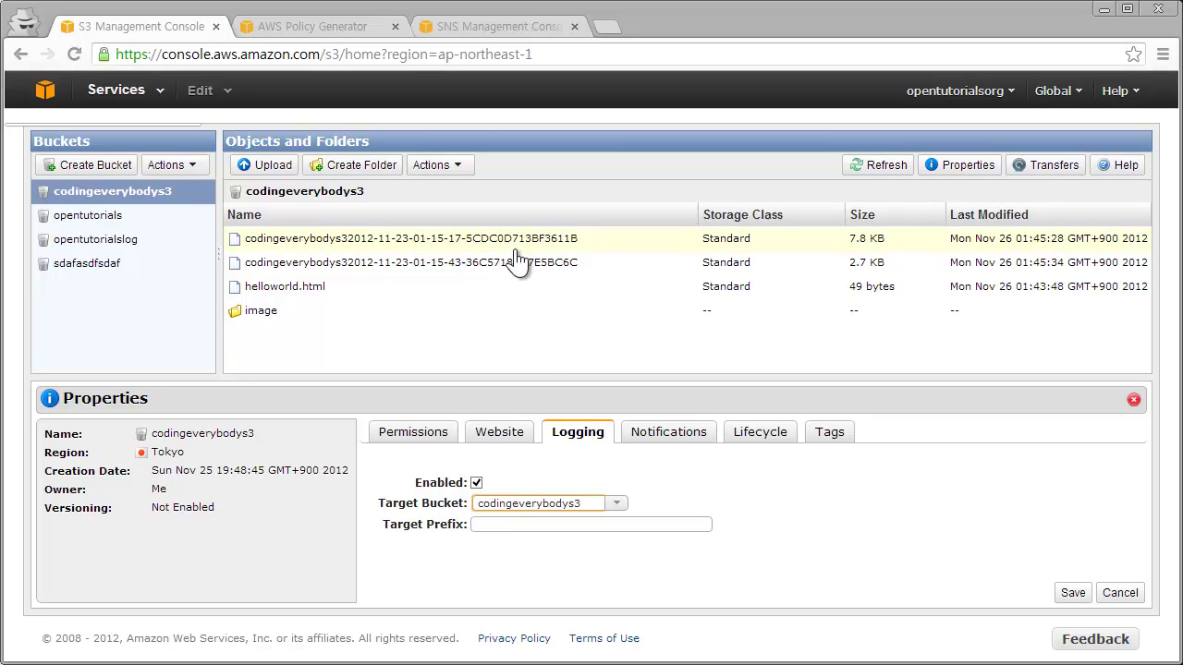
pyautogui.click(296, 245)
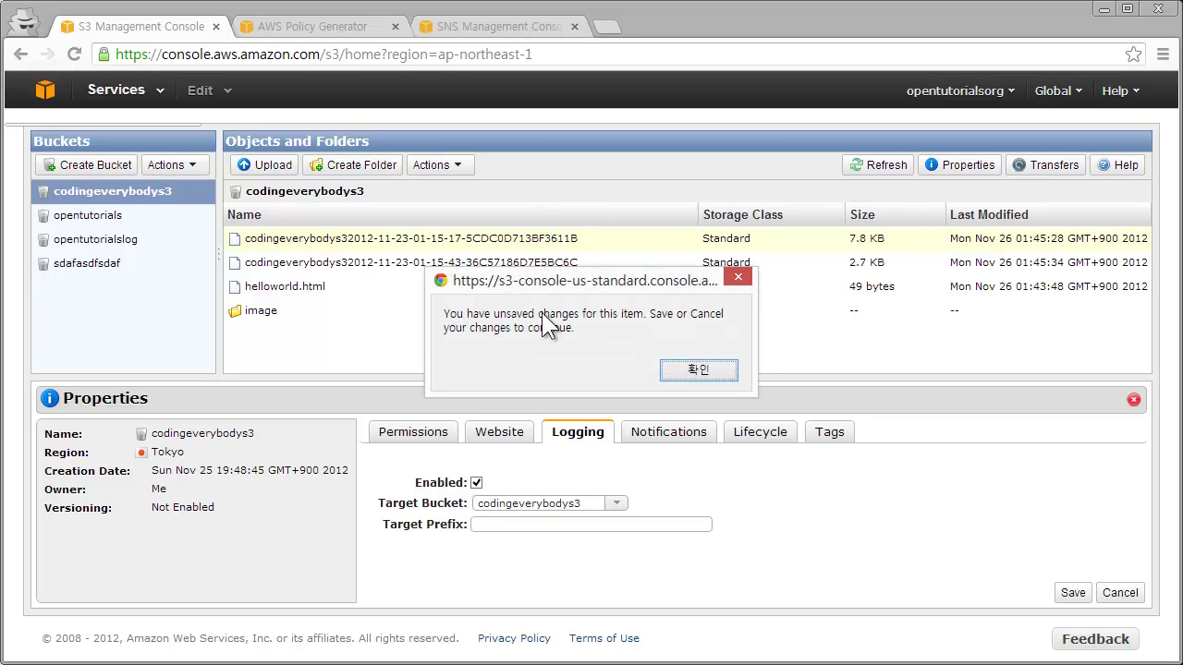
pyautogui.click(719, 371)
pyautogui.click(1123, 594)
pyautogui.click(377, 241)
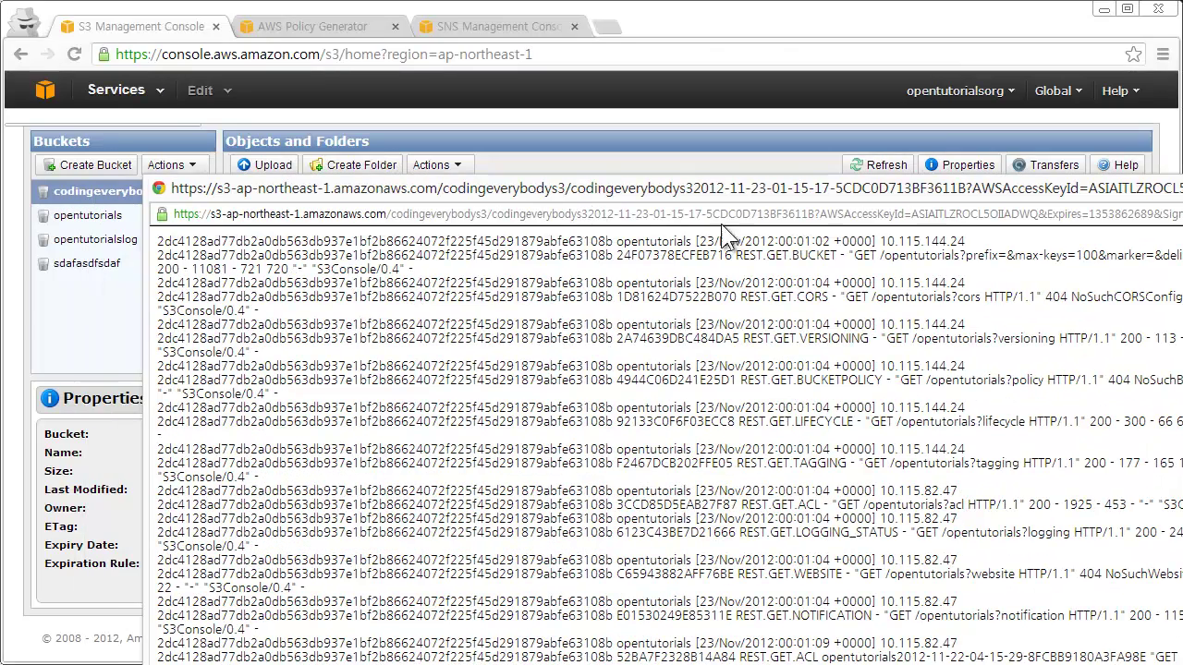
pyautogui.moveTo(972, 238); pyautogui.dragTo(26, 236)
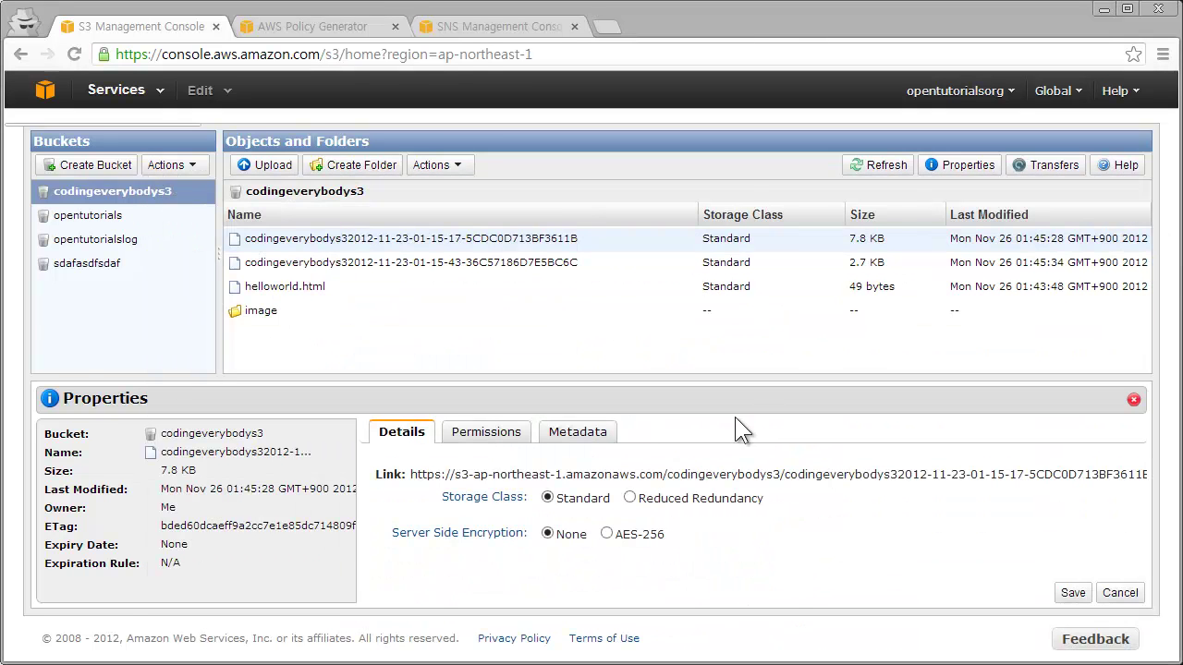
# Enable notifications for the codingeverybodys3 bucket and open the Amazon SNS topic for entry.
pyautogui.click(181, 191)
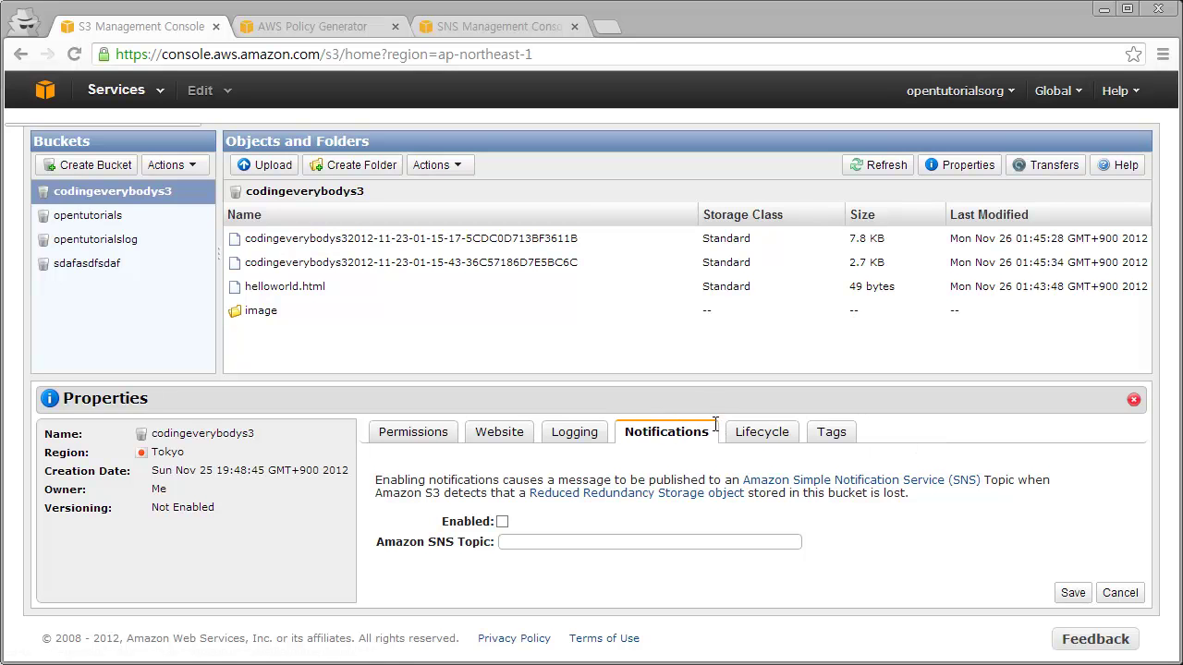
pyautogui.click(502, 521)
pyautogui.click(519, 540)
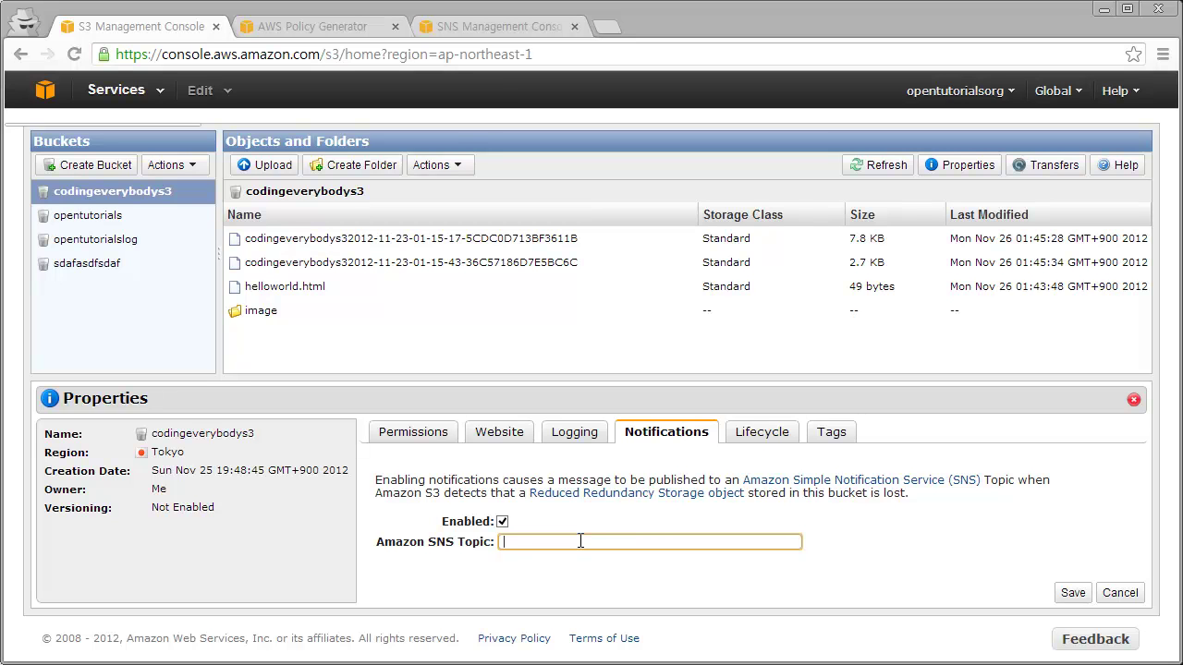
# Start a new lifecycle rule for the codingeverybodys3 bucket, trying the entire-bucket option before returning to a prefix-based scope.
pyautogui.click(761, 431)
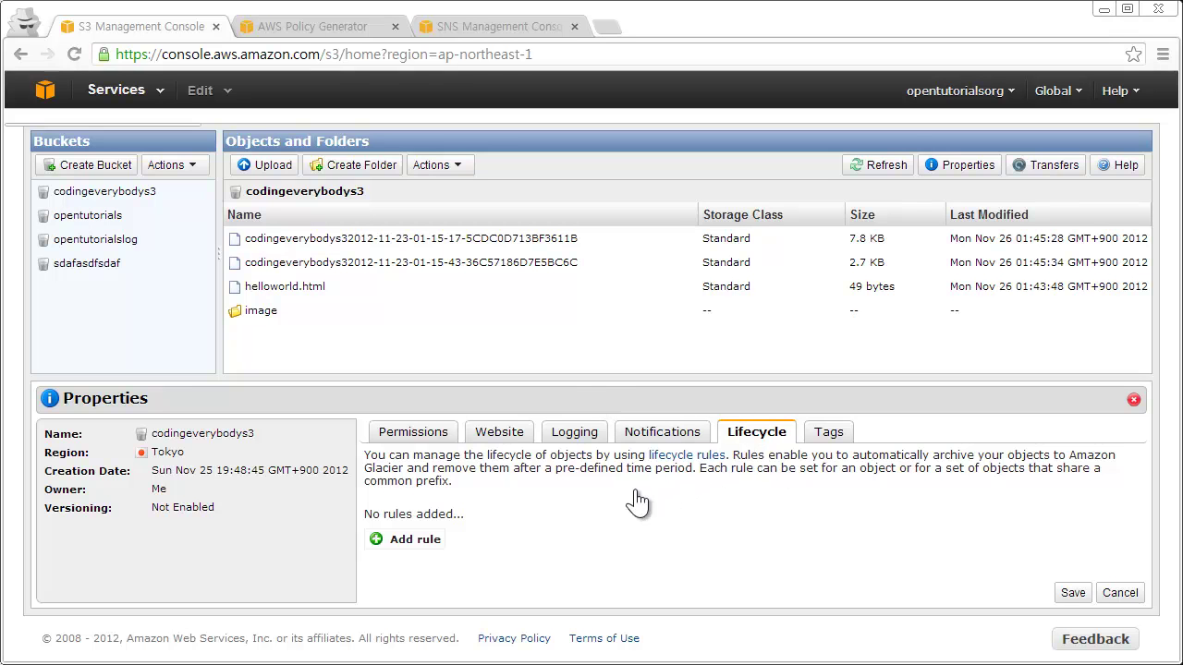
pyautogui.click(428, 546)
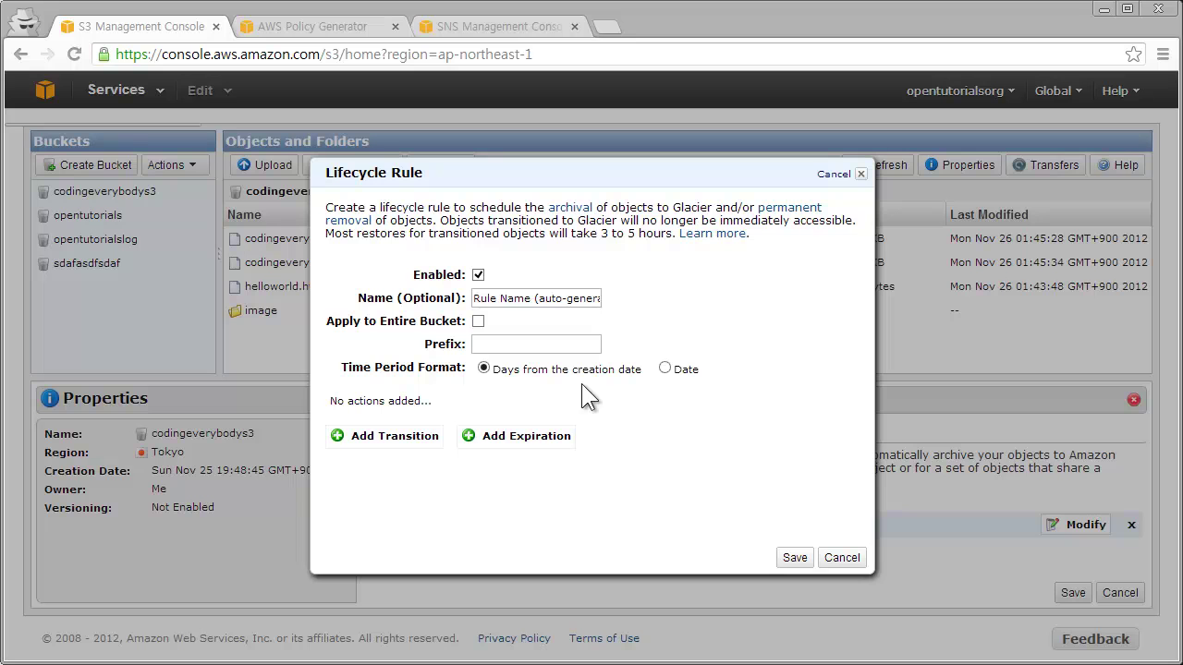
pyautogui.click(477, 275)
pyautogui.click(477, 322)
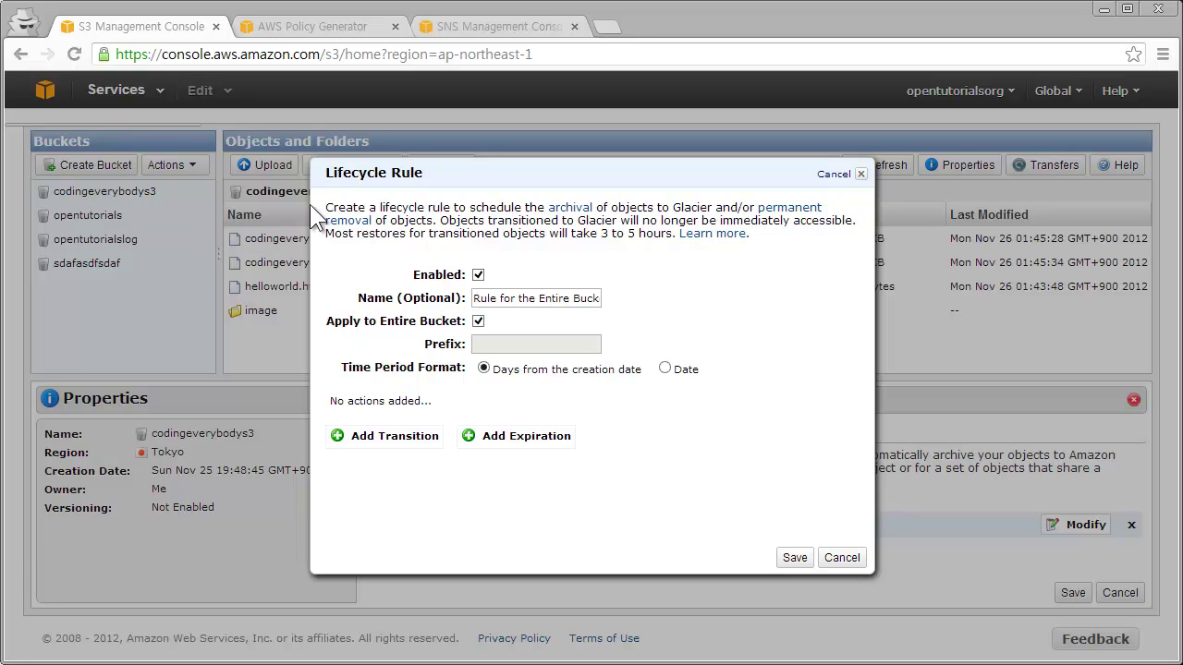
pyautogui.click(474, 294)
pyautogui.click(477, 321)
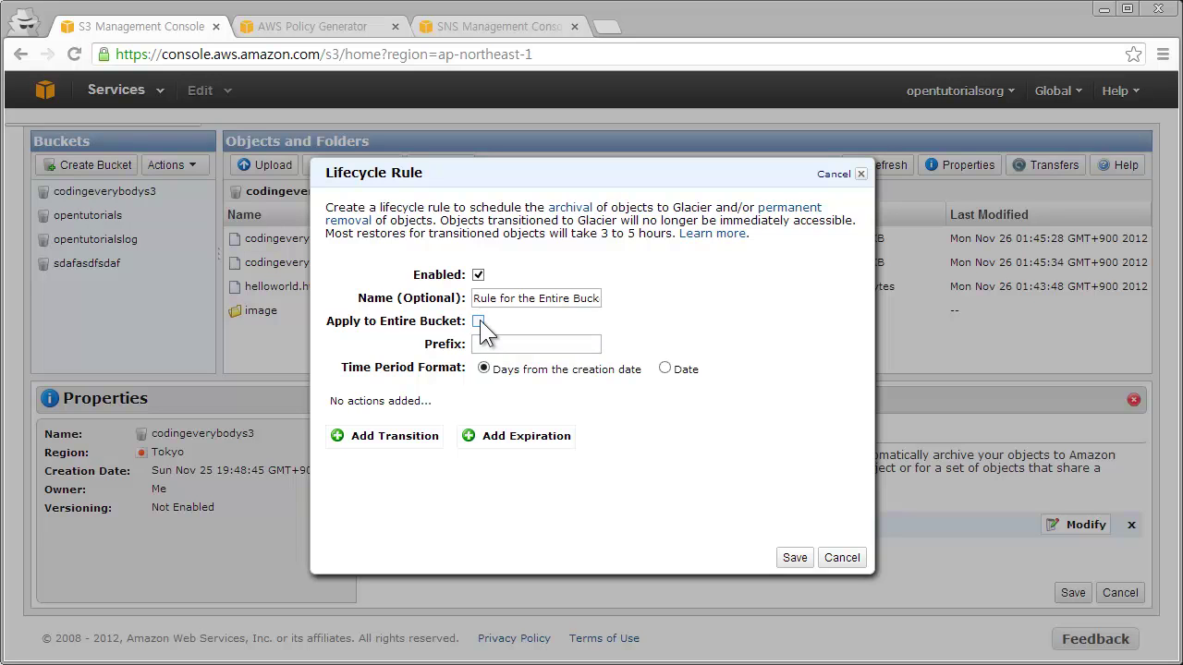
pyautogui.click(484, 344)
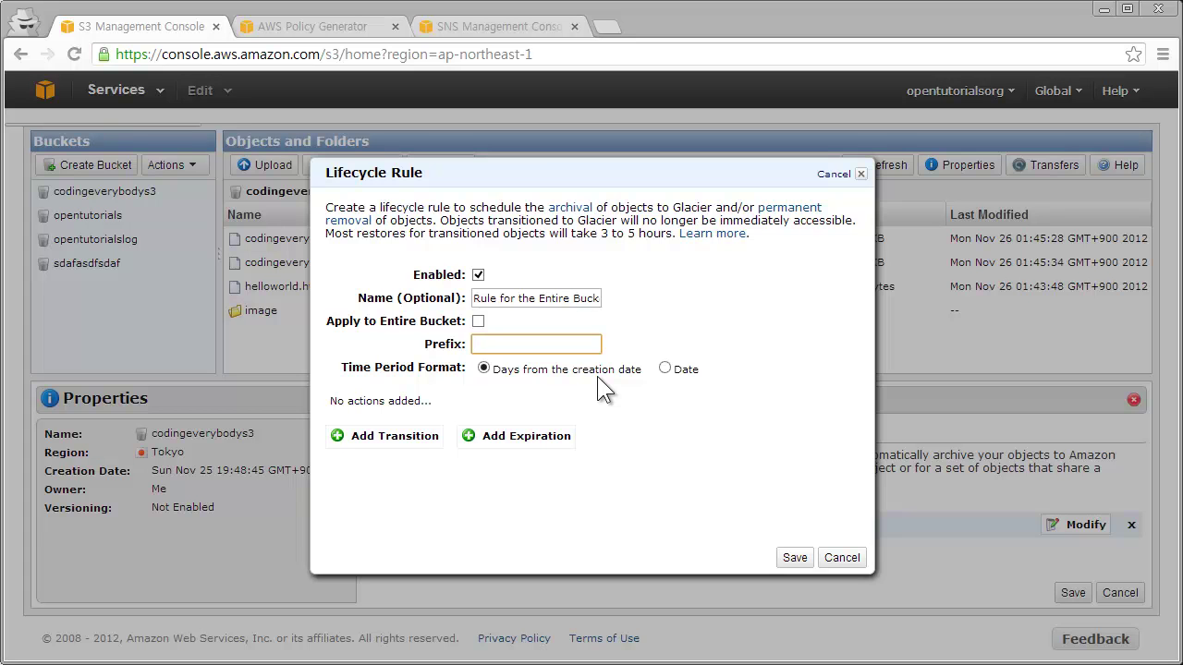
# Use days from the creation date as the time period format and add a transition to Glacier after 365 days.
pyautogui.click(685, 371)
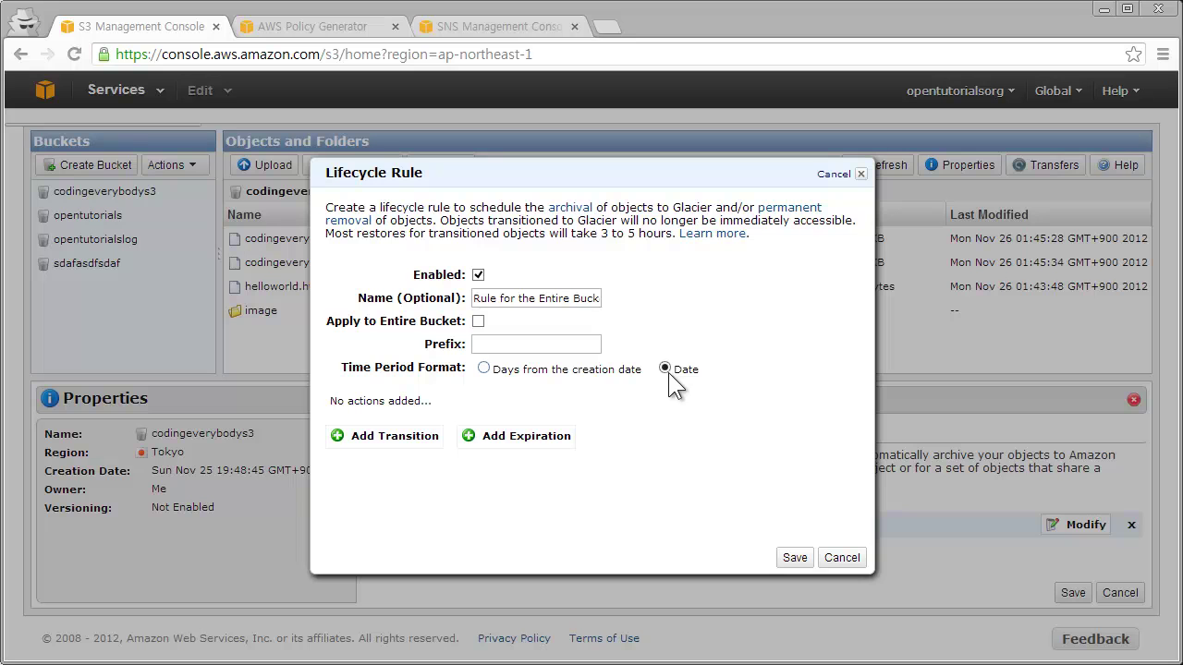
pyautogui.click(594, 369)
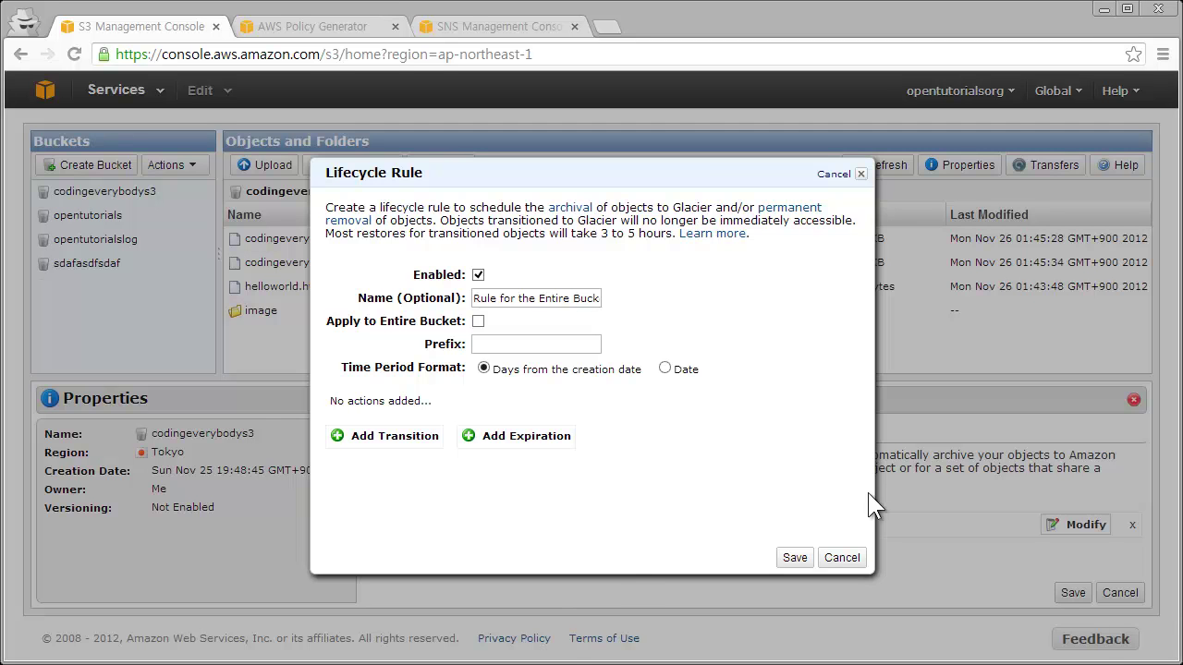
pyautogui.click(421, 446)
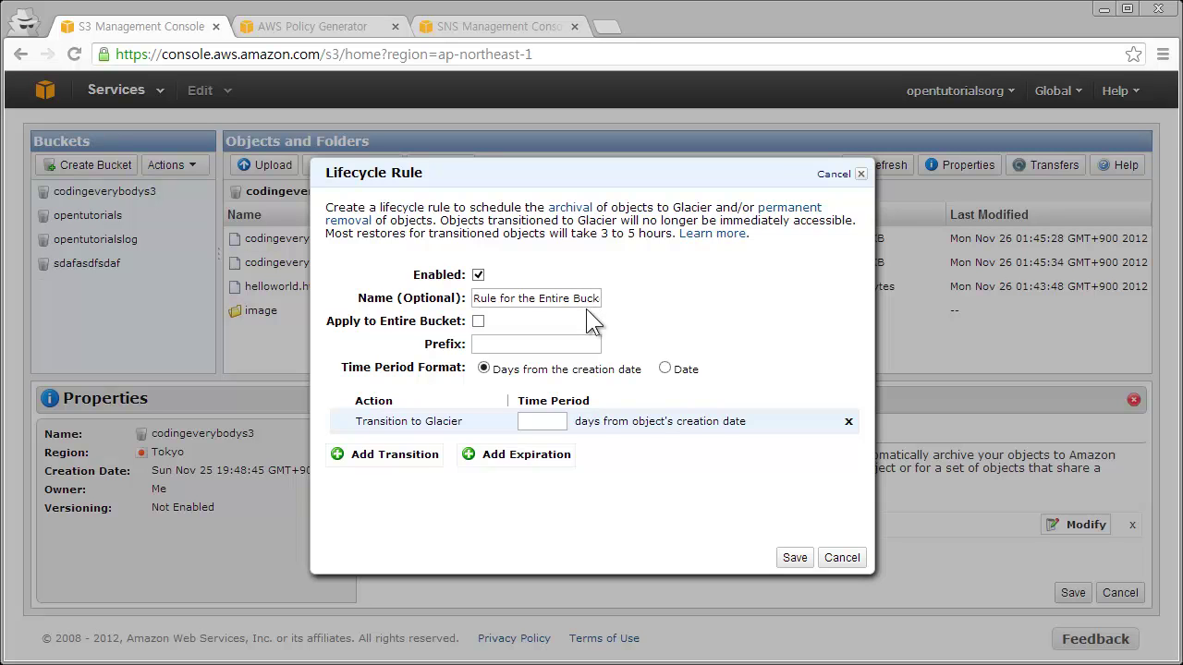
pyautogui.click(544, 421)
pyautogui.write('365')
# Add an expiration action to the lifecycle rule that deletes objects 600 days from their creation date.
pyautogui.click(525, 468)
pyautogui.click(543, 449)
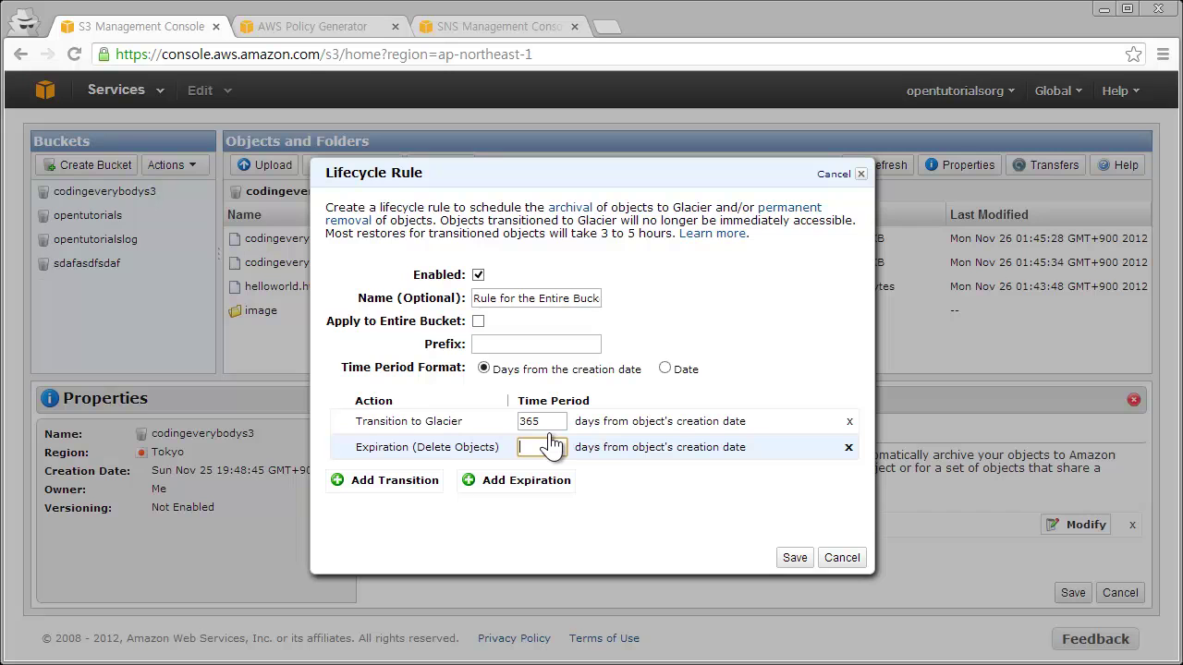
pyautogui.write('600')
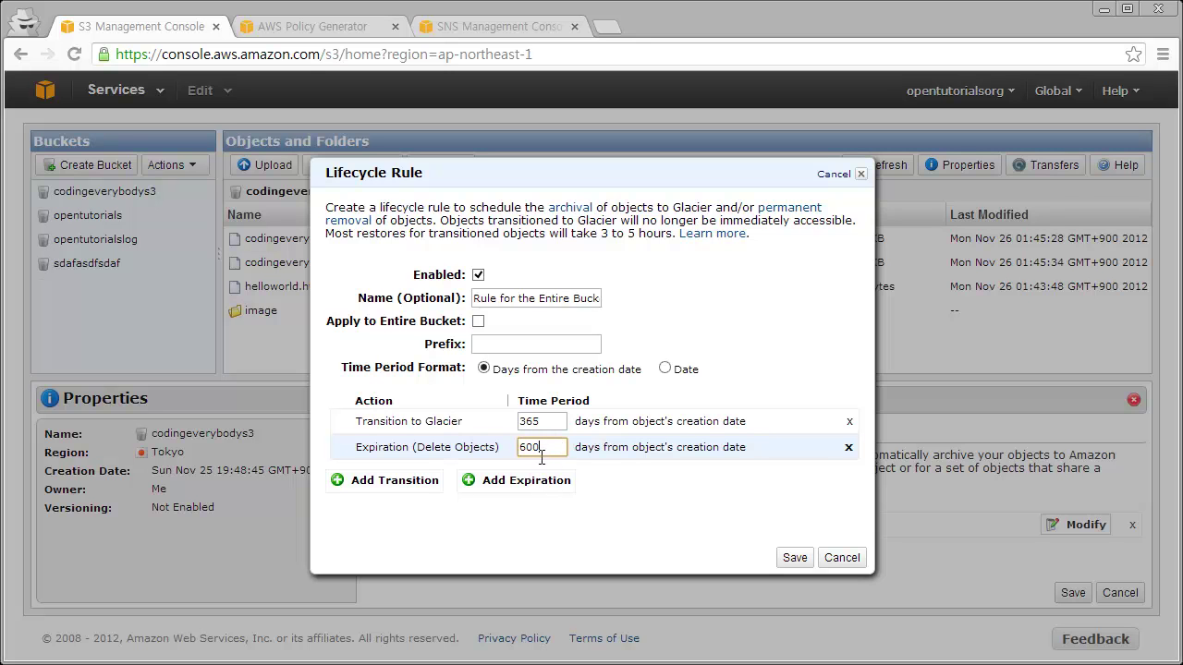